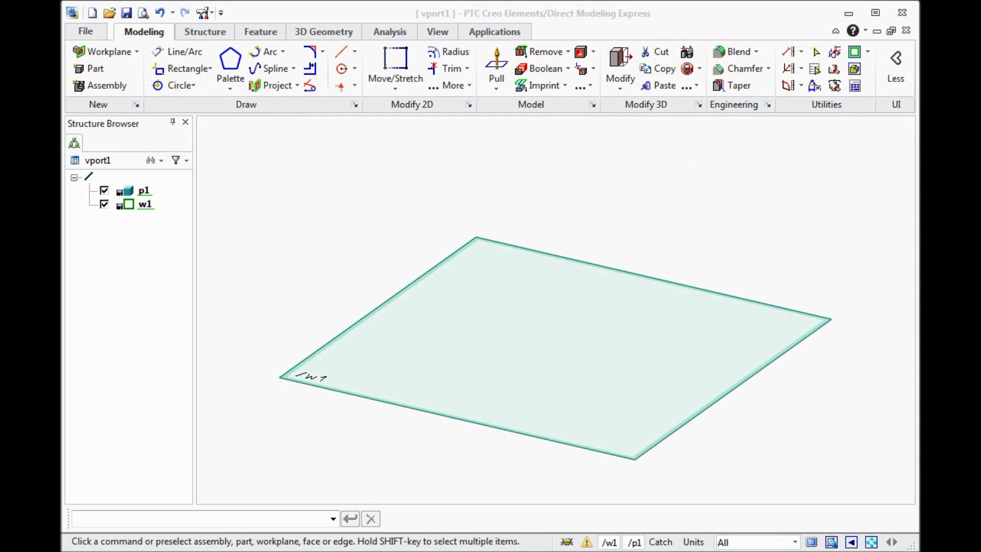
# - Draw a closed four-sided profile of connected lines near the middle of workplane w1, with the first edge about 49 long
pyautogui.click(740, 11)
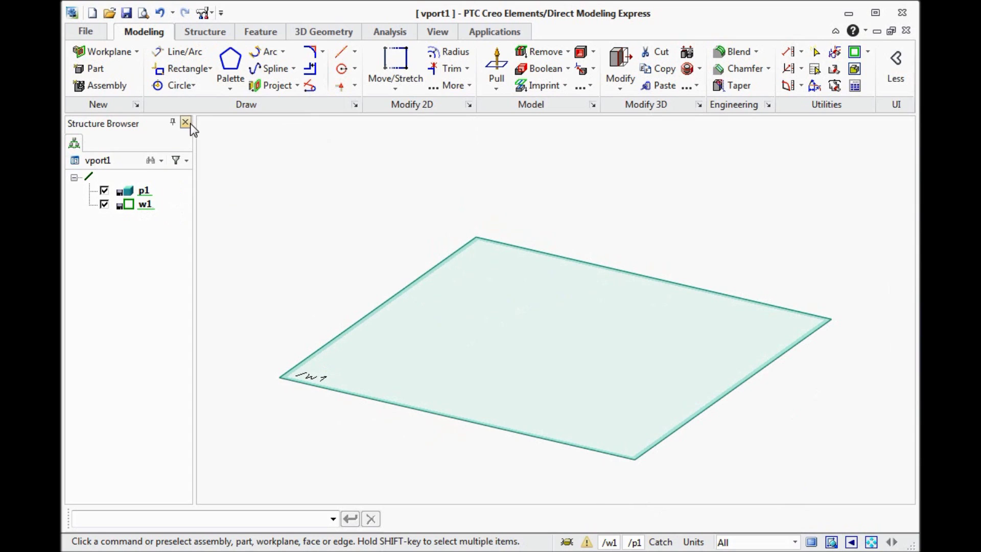
pyautogui.click(174, 53)
pyautogui.click(464, 339)
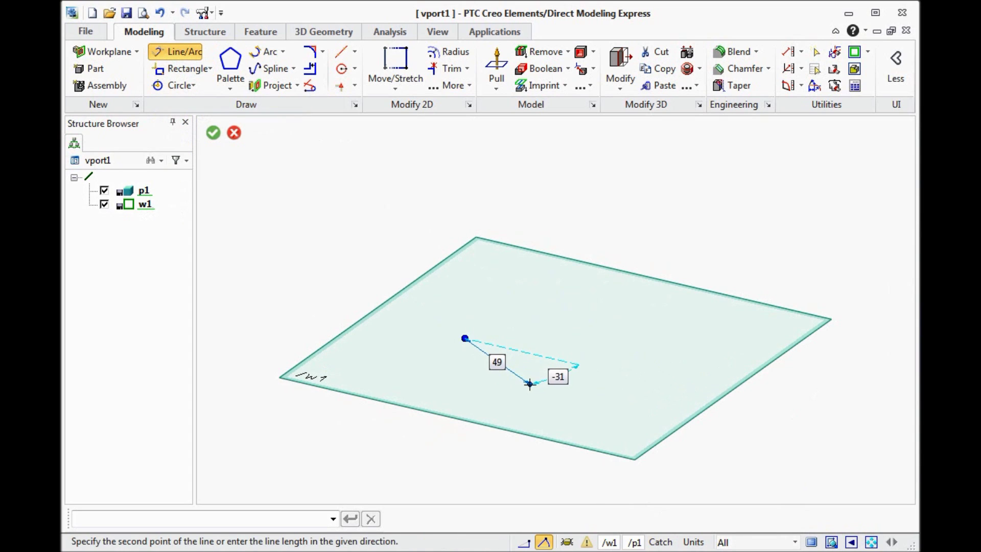
pyautogui.click(530, 383)
pyautogui.click(614, 350)
pyautogui.click(578, 294)
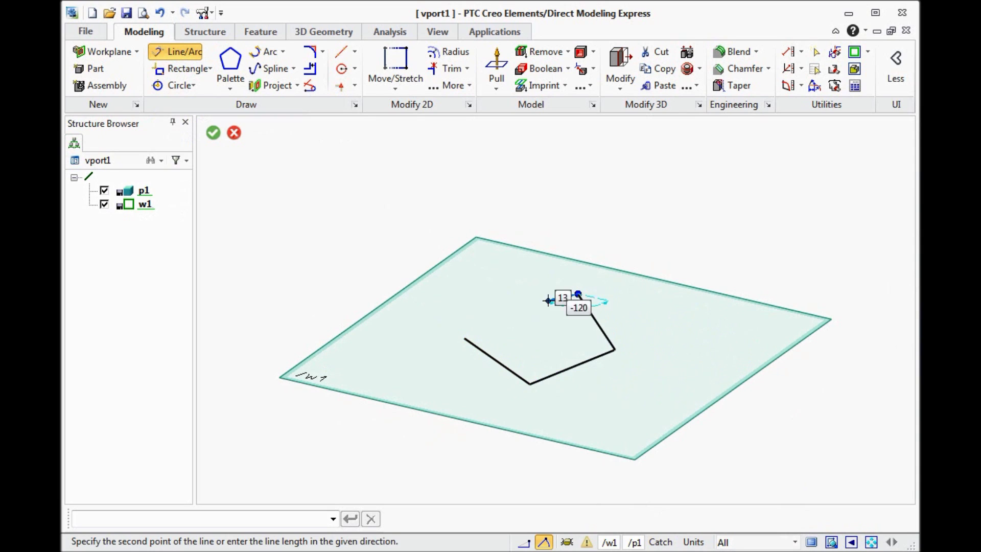
pyautogui.click(464, 338)
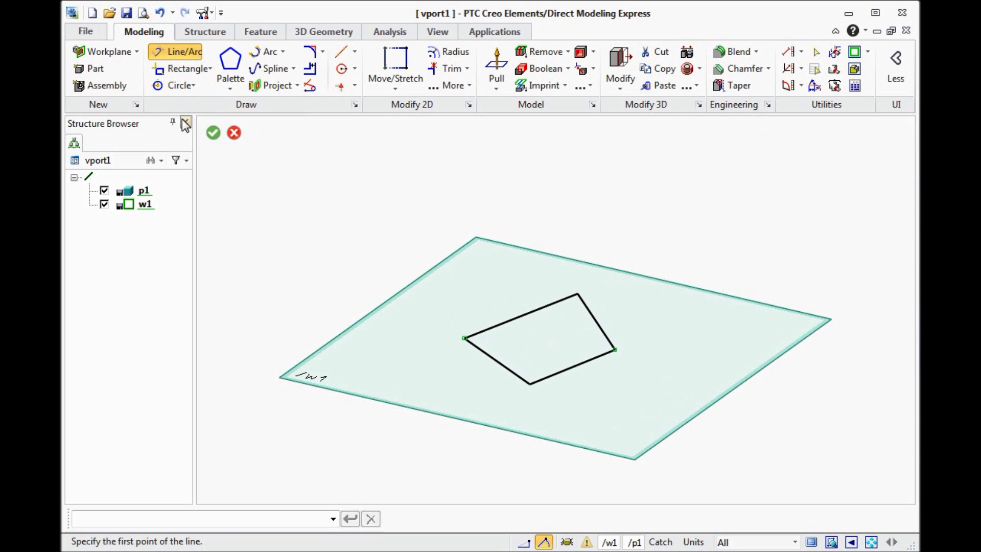
pyautogui.click(235, 134)
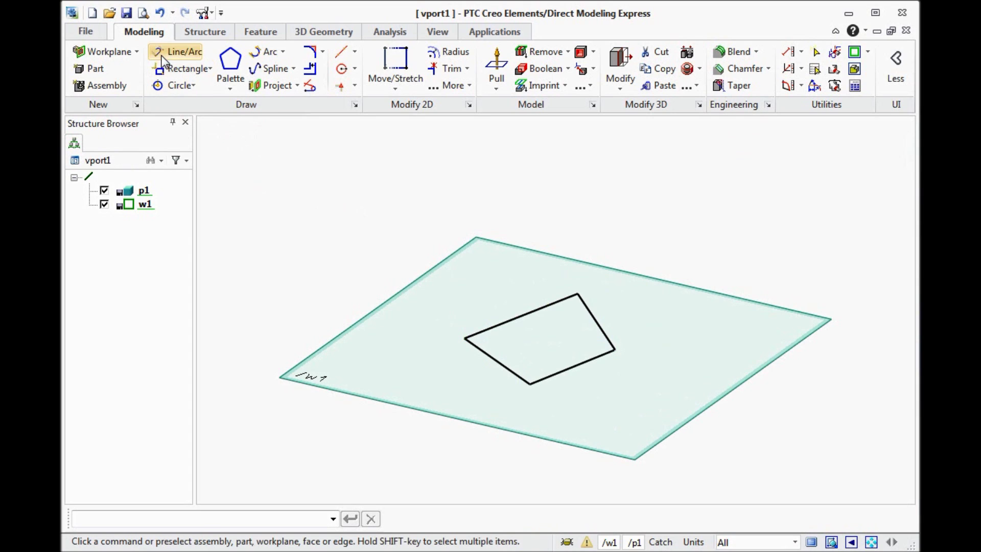
pyautogui.click(177, 52)
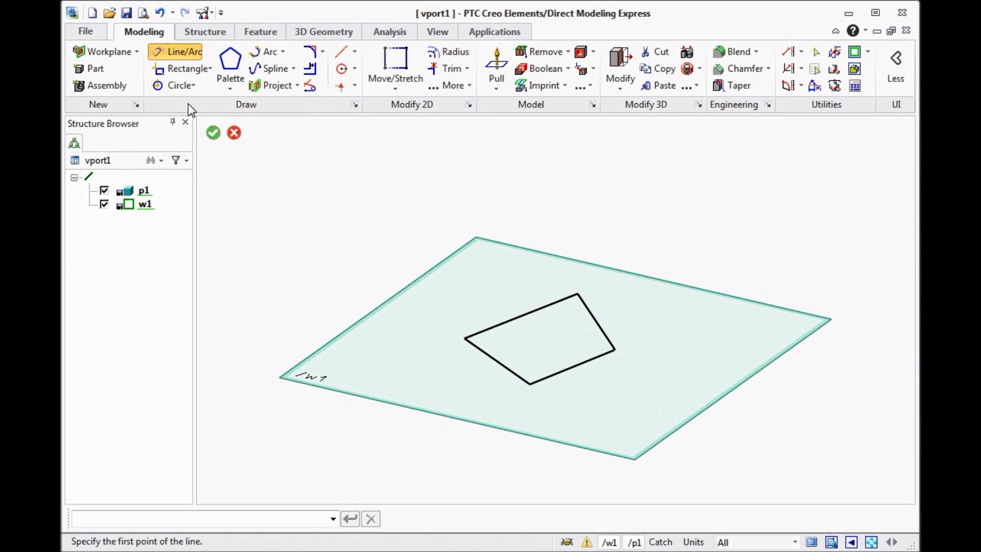
pyautogui.click(234, 134)
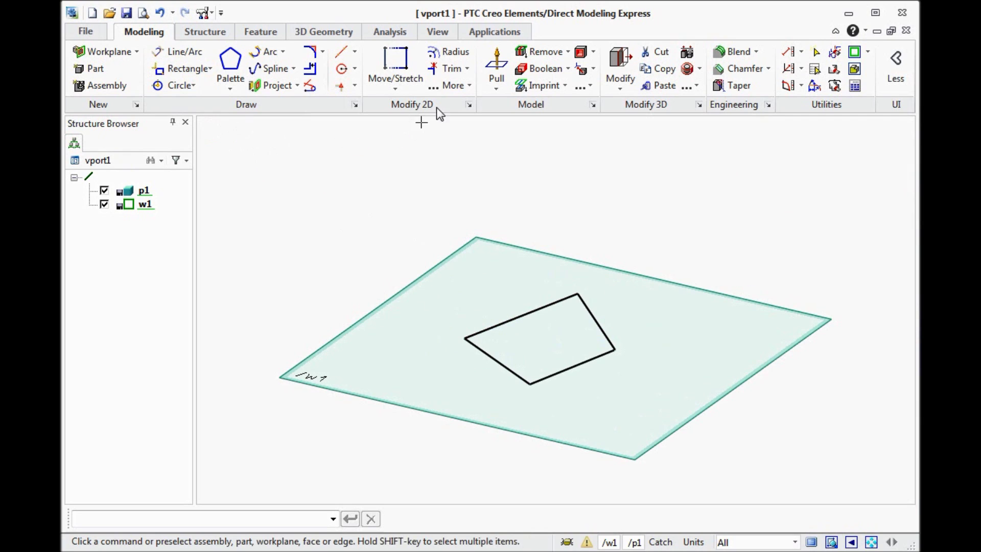
# - Pull the four-sided profile linearly by 36 in the +w direction to form a solid block in p1
pyautogui.click(496, 66)
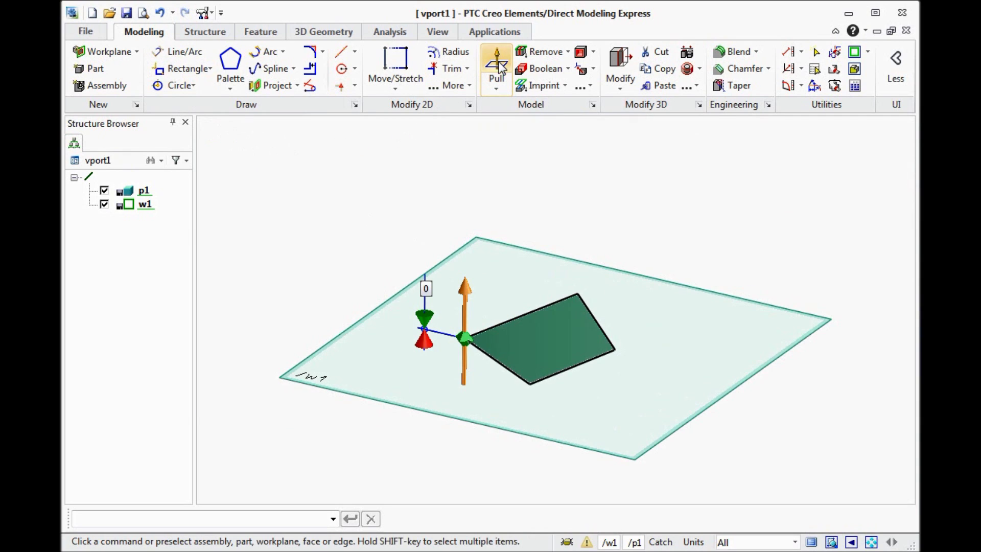
pyautogui.moveTo(471, 317); pyautogui.dragTo(477, 251)
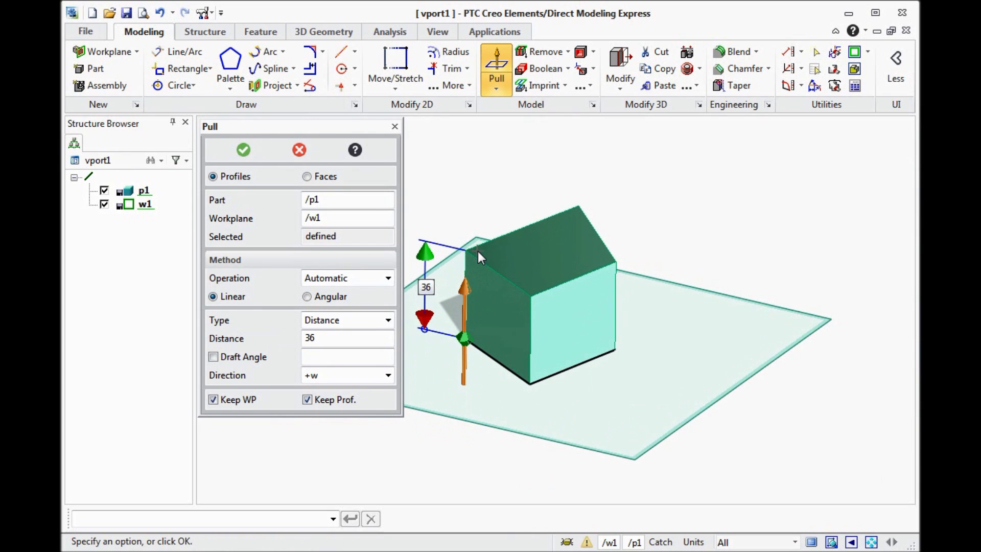
pyautogui.click(244, 149)
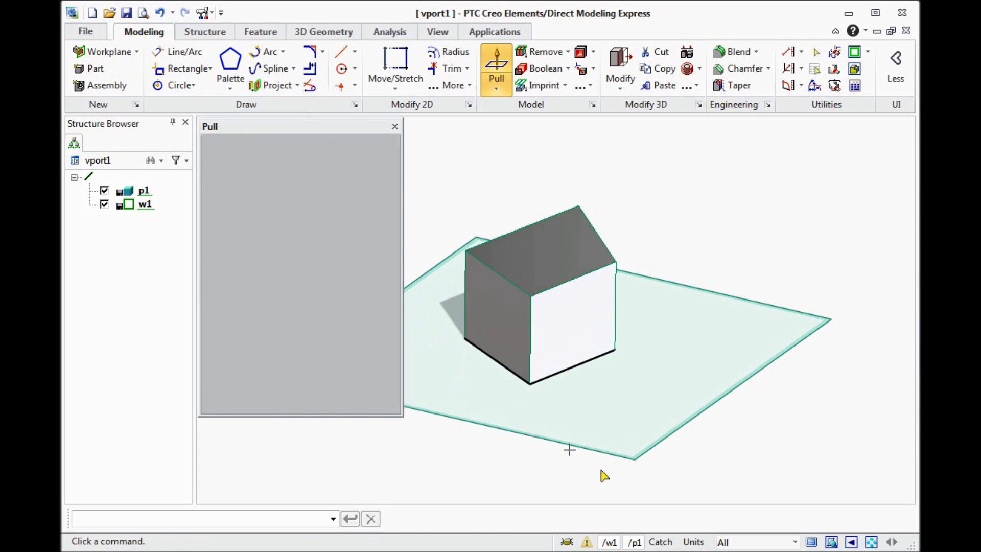
# - Create a new part named part2
pyautogui.moveTo(707, 480); pyautogui.dragTo(705, 428, button='middle')
pyautogui.moveTo(543, 432); pyautogui.dragTo(386, 410, button='middle')
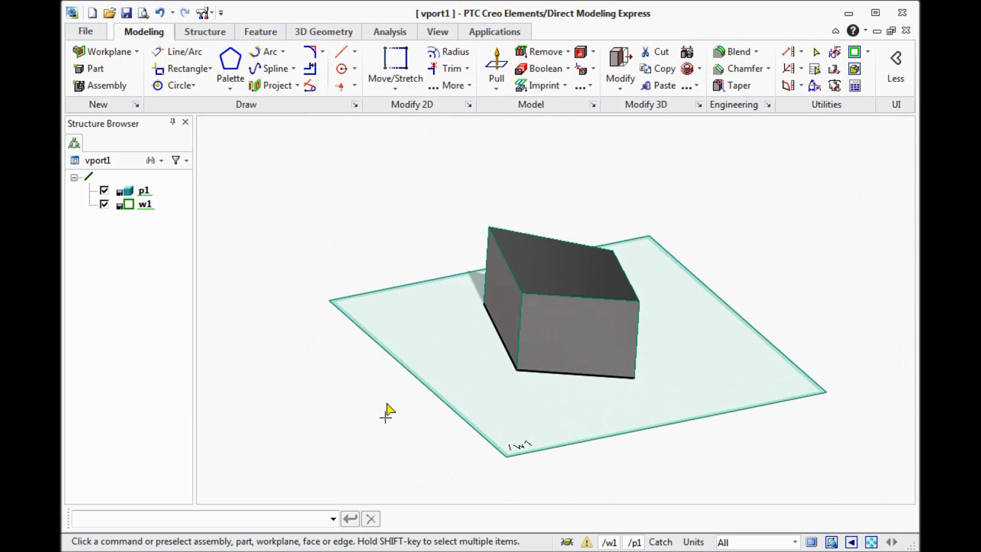
pyautogui.moveTo(394, 355); pyautogui.dragTo(570, 434, button='middle')
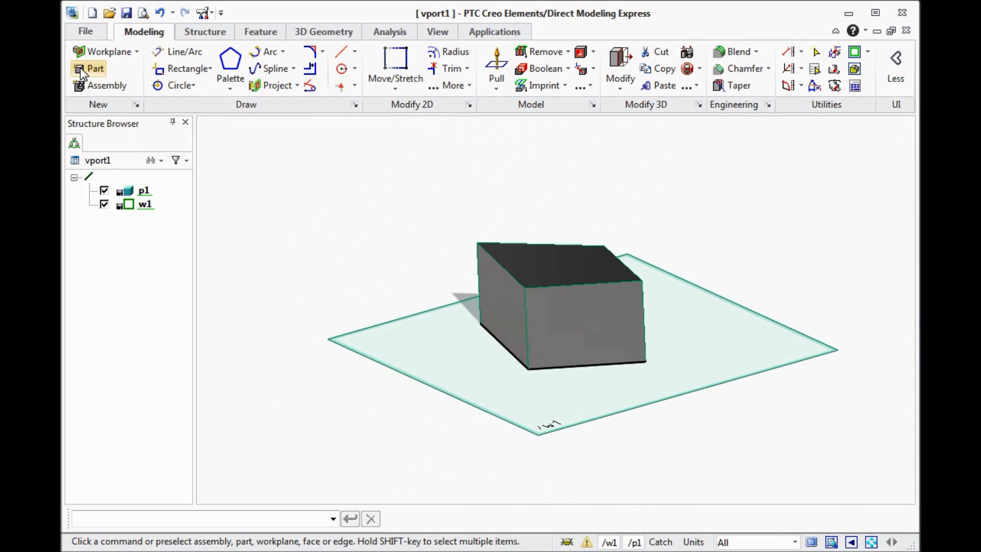
pyautogui.click(93, 69)
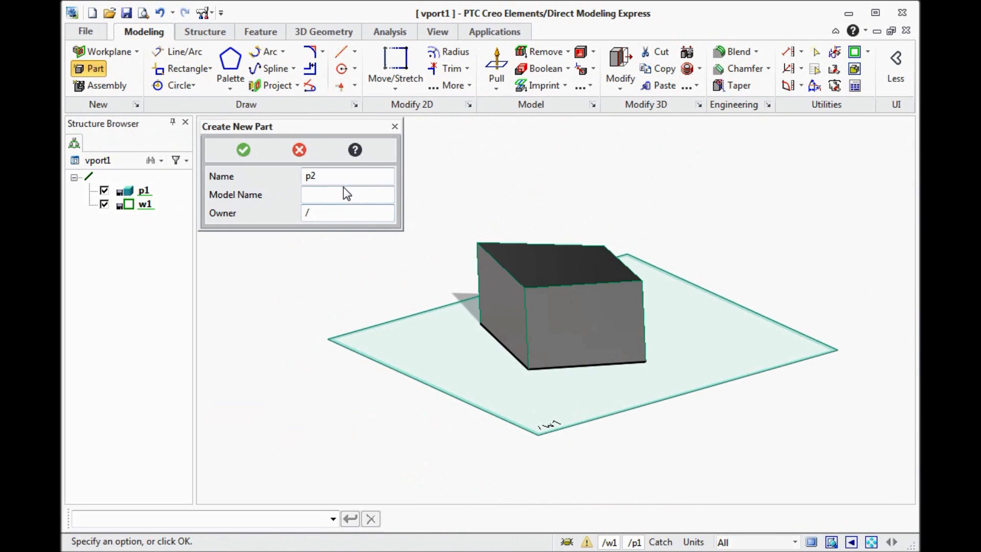
pyautogui.click(269, 174)
pyautogui.write('part')
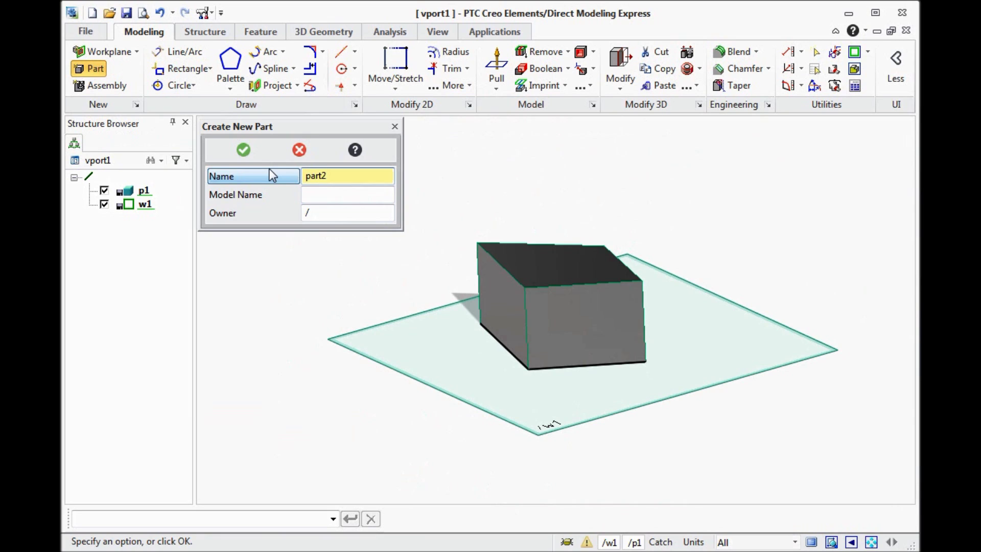
pyautogui.press('Return')
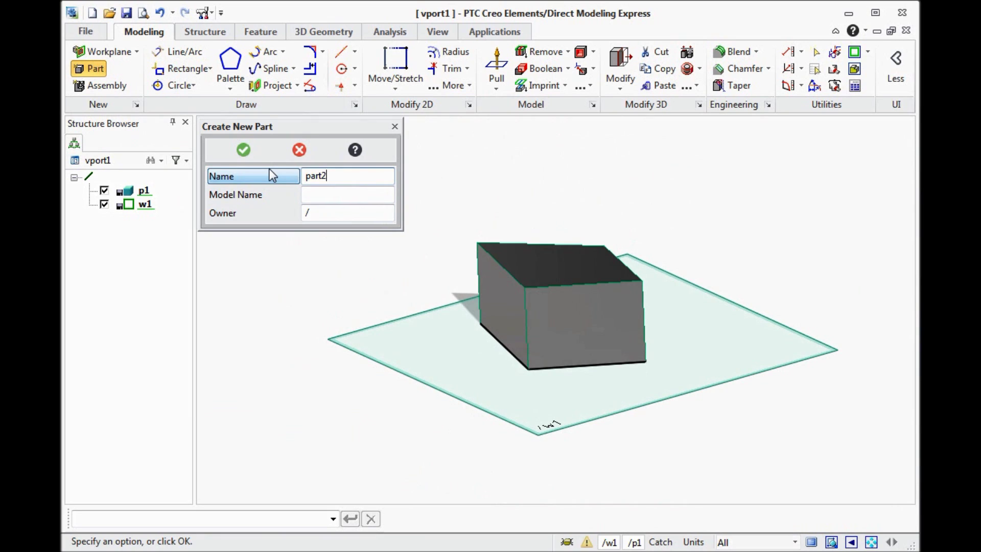
pyautogui.click(240, 149)
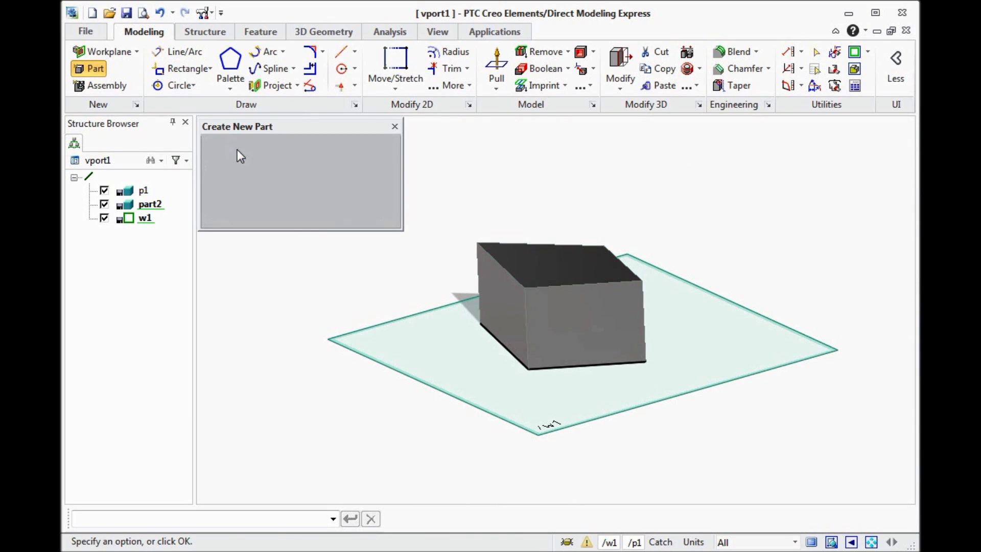
# - Switch the active part to p1 and set part2 active again
pyautogui.rightClick(145, 203)
pyautogui.click(191, 254)
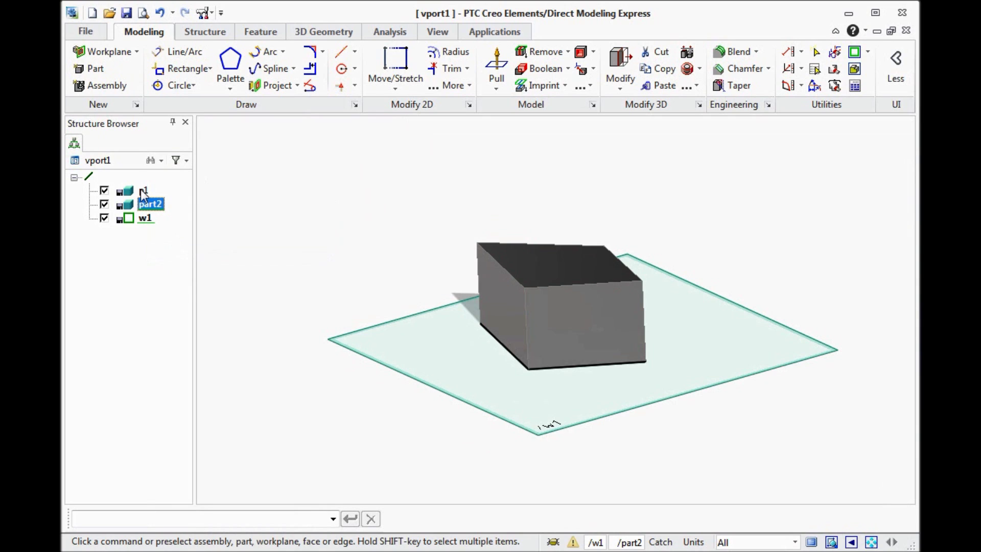
pyautogui.rightClick(142, 190)
pyautogui.click(193, 239)
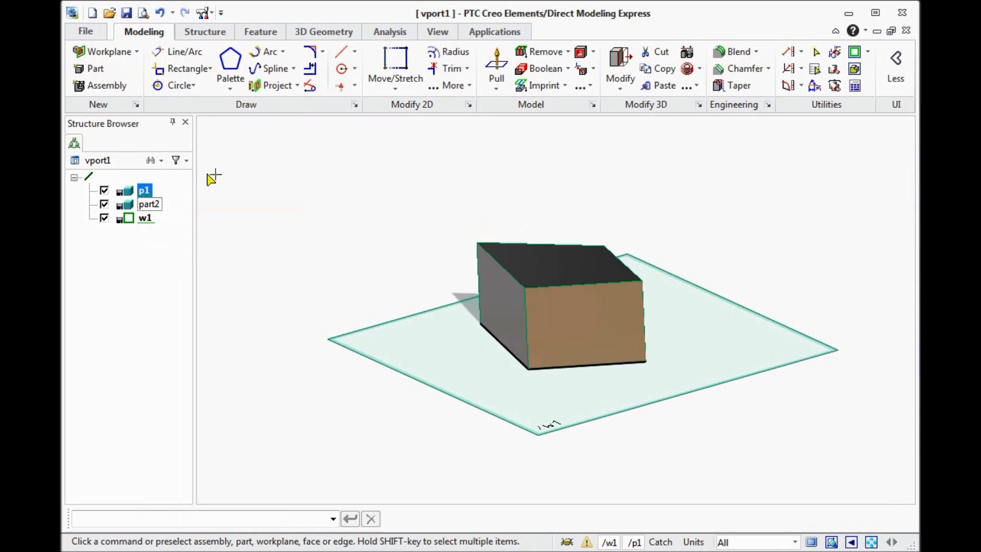
pyautogui.rightClick(151, 205)
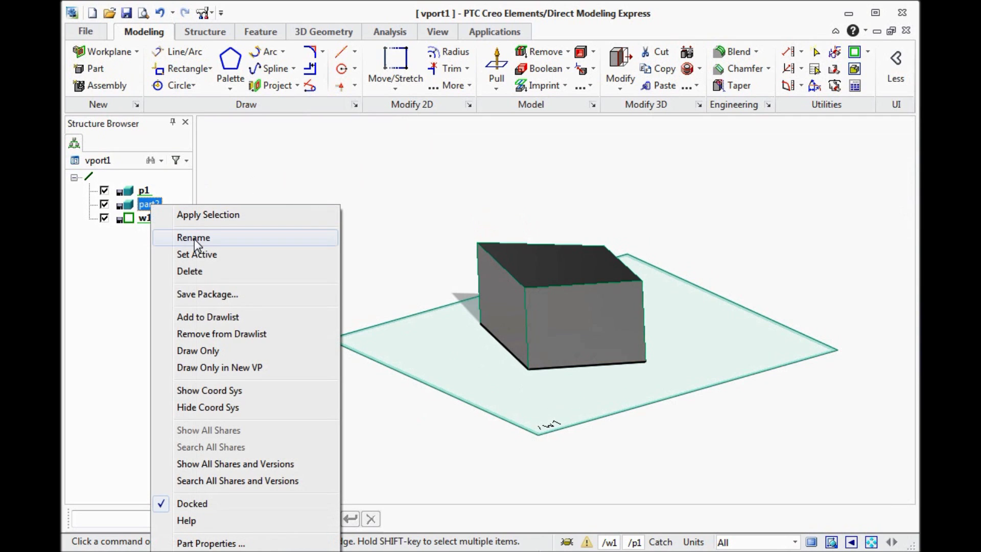
pyautogui.click(204, 254)
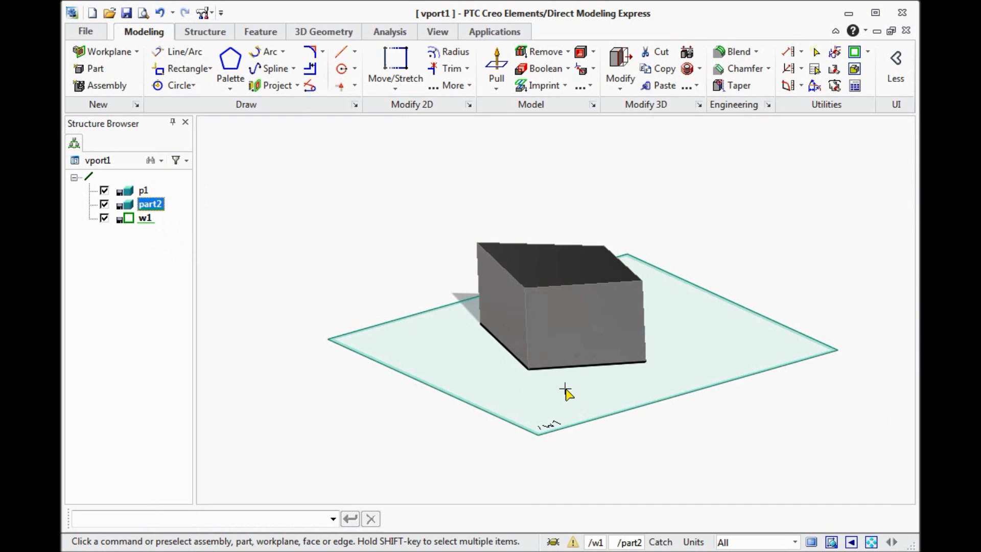
# - Draw a narrow rectangle on workplane w1 beside the block, starting at about U -5, V 111
pyautogui.moveTo(567, 392); pyautogui.dragTo(562, 419, button='middle')
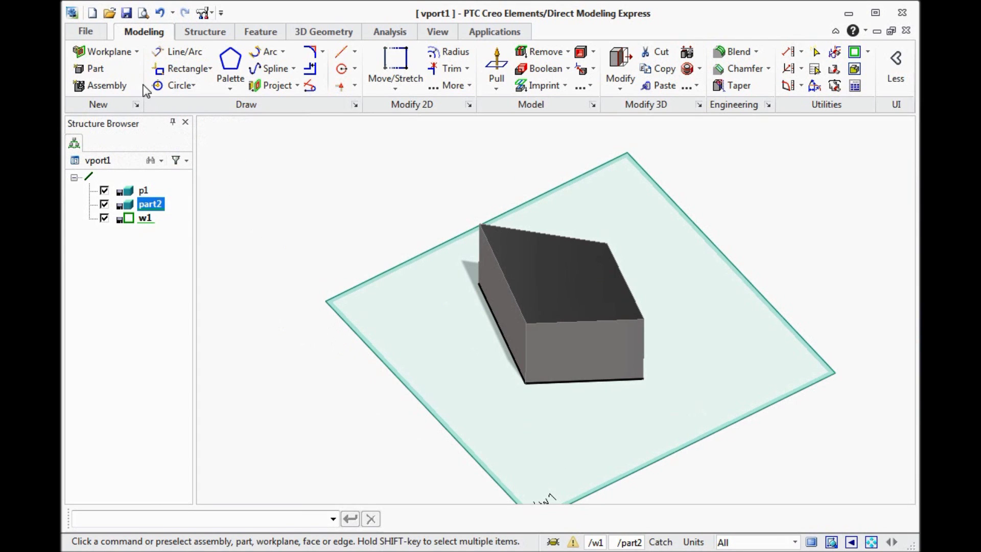
pyautogui.click(171, 71)
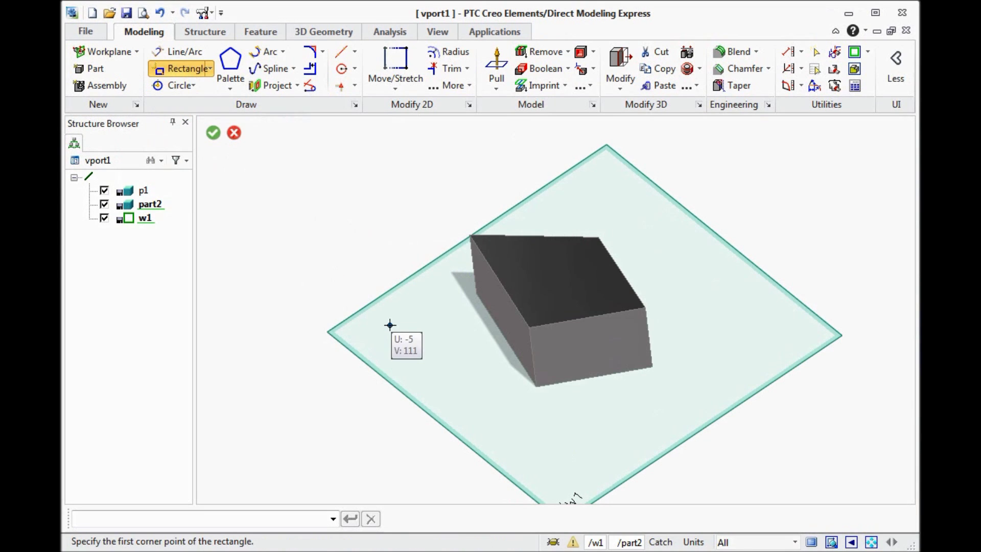
pyautogui.click(390, 325)
pyautogui.click(439, 417)
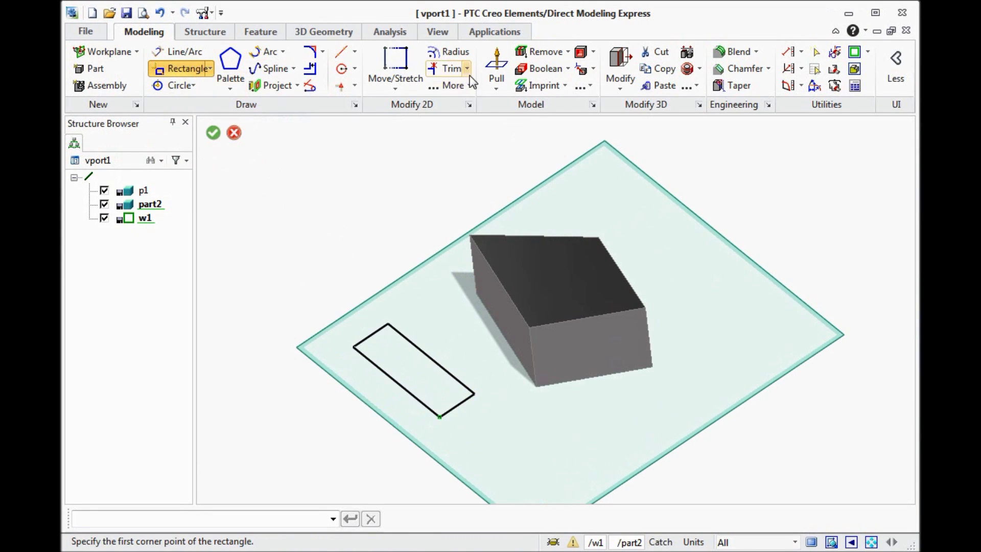
# - Pull the rectangle by about 41 in the +w direction as a solid in part2
pyautogui.click(497, 65)
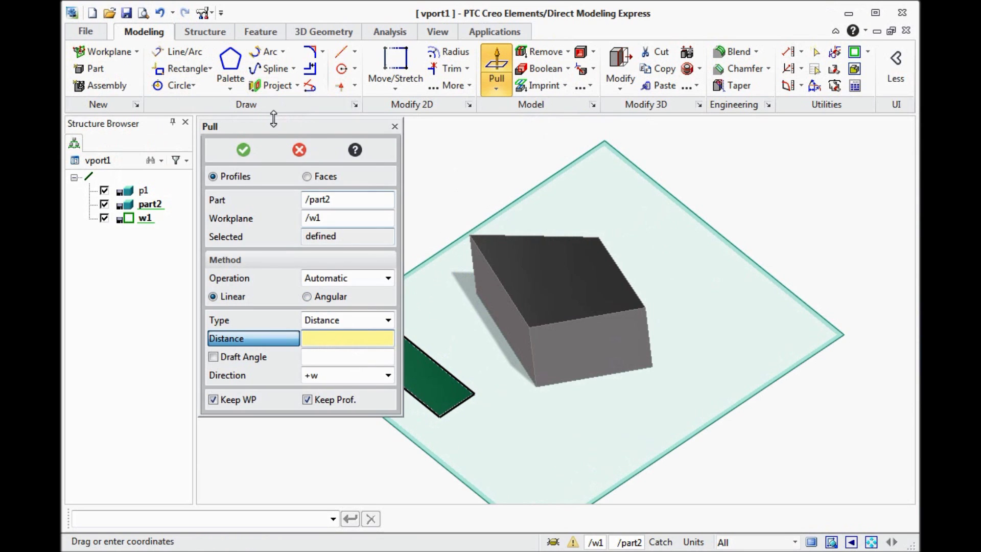
pyautogui.moveTo(281, 125); pyautogui.dragTo(655, 207)
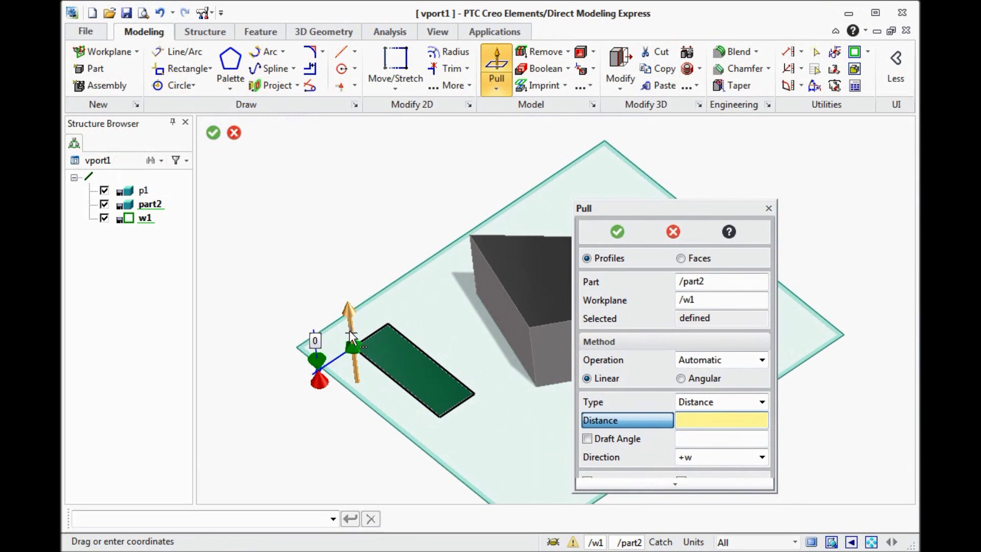
pyautogui.moveTo(352, 337); pyautogui.dragTo(338, 287)
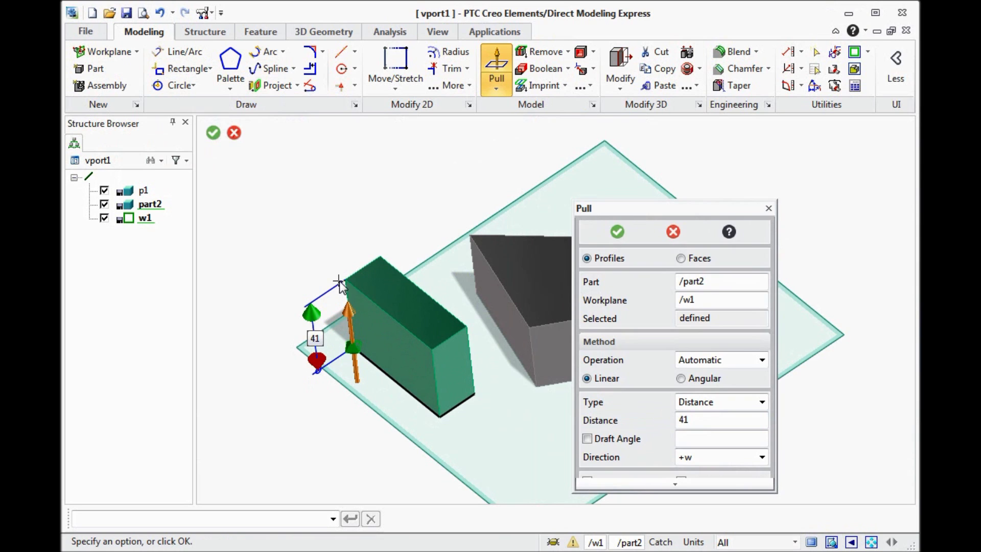
pyautogui.click(610, 240)
# - Hide and show part2, and do the same with p1, to check which solid belongs to each part
pyautogui.moveTo(545, 318)
pyautogui.mouseDown(button='middle')
pyautogui.moveTo(541, 286)
pyautogui.moveTo(550, 322)
pyautogui.mouseUp(button='middle')
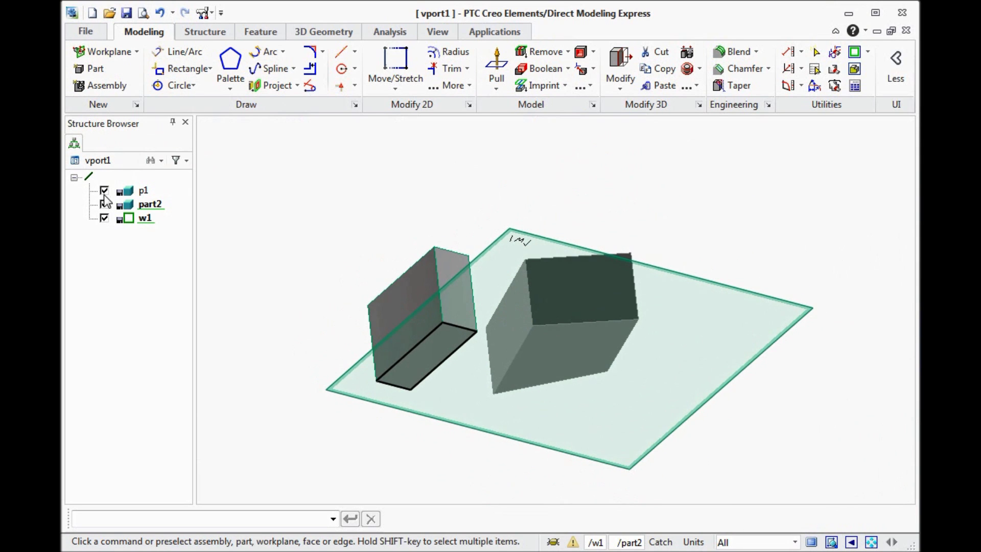
pyautogui.click(104, 204)
pyautogui.click(104, 205)
pyautogui.click(104, 191)
pyautogui.click(104, 191)
# - Move part2 about 111 along +X and about 67 along -Y, to the opposite side of p1
pyautogui.moveTo(418, 292); pyautogui.dragTo(436, 394, button='middle')
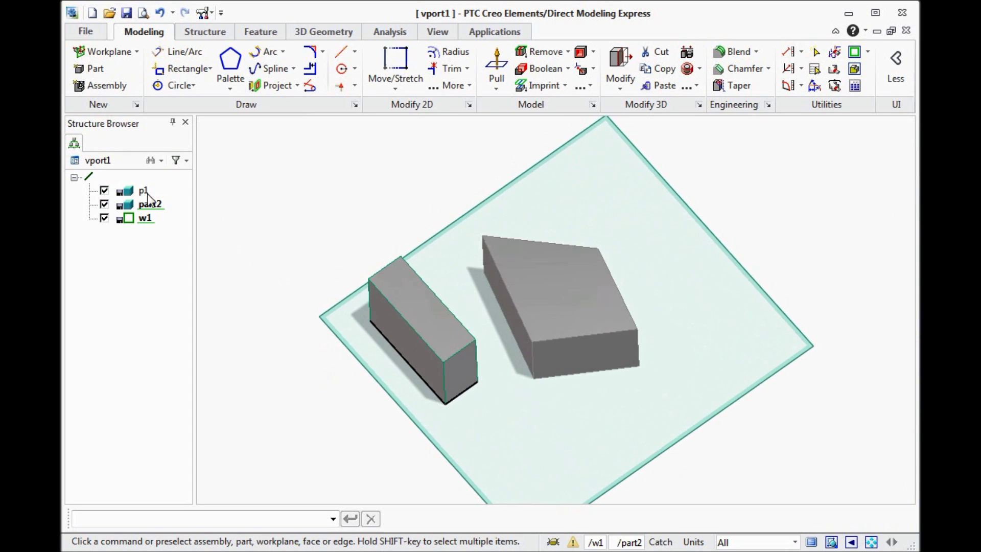
pyautogui.click(149, 205)
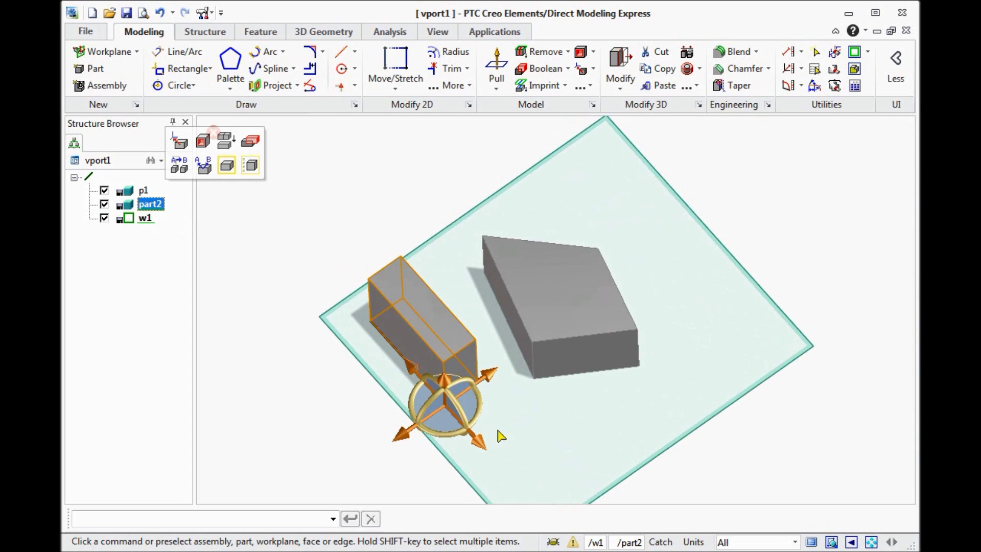
pyautogui.moveTo(490, 374); pyautogui.dragTo(694, 265)
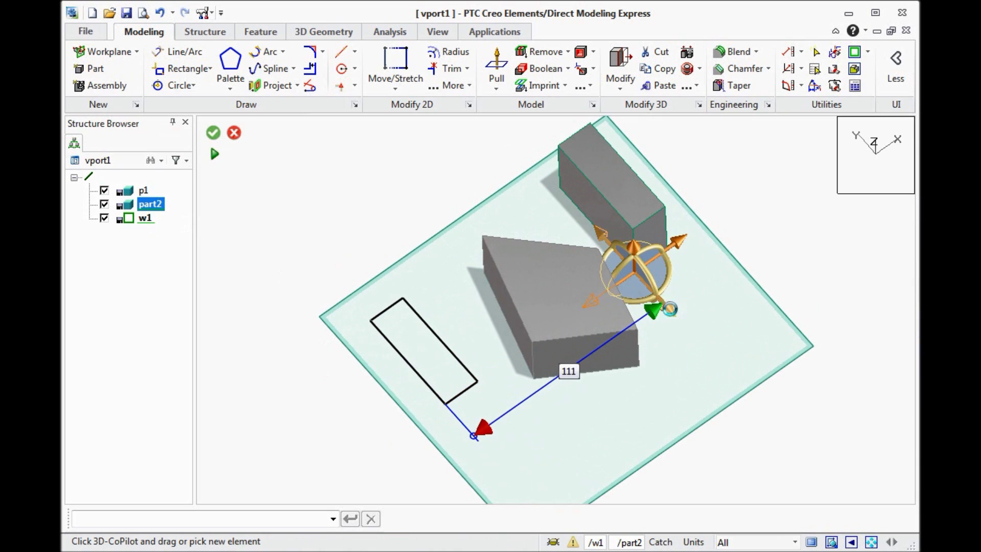
pyautogui.moveTo(666, 306); pyautogui.dragTo(764, 411)
# - Delete workplane w1 together with its sketched profile
pyautogui.click(147, 219)
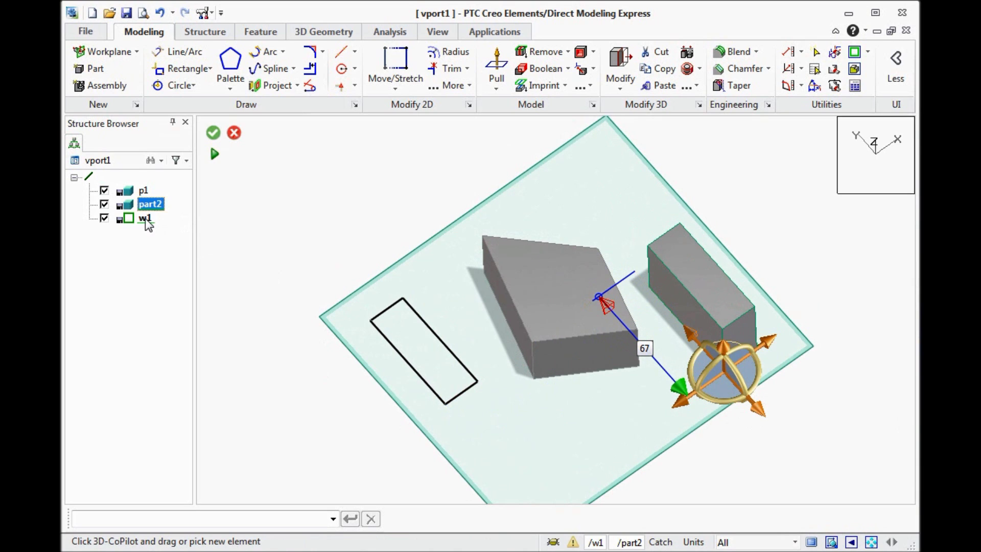
pyautogui.rightClick(146, 222)
pyautogui.click(192, 285)
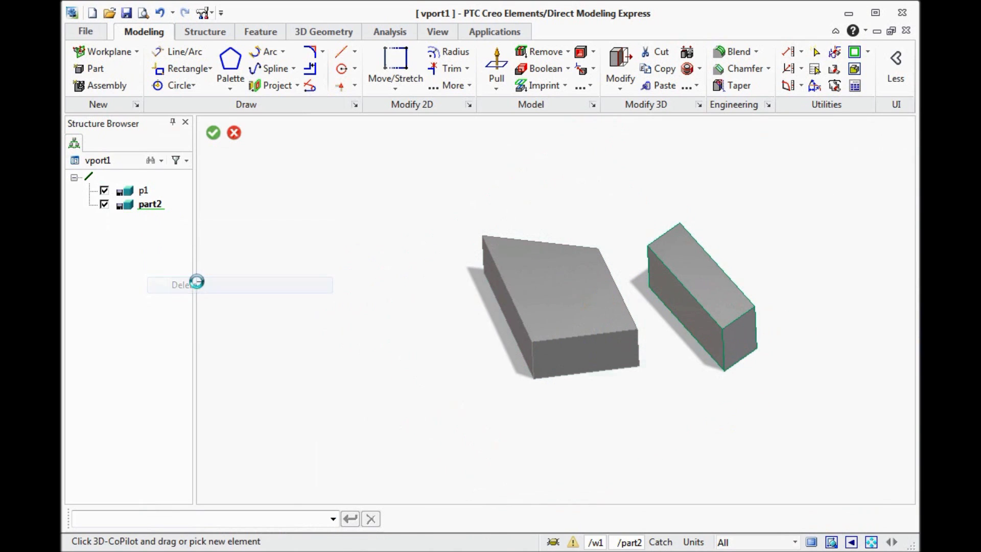
pyautogui.moveTo(442, 381); pyautogui.dragTo(583, 344, button='middle')
pyautogui.scroll(-2, 374, 375)
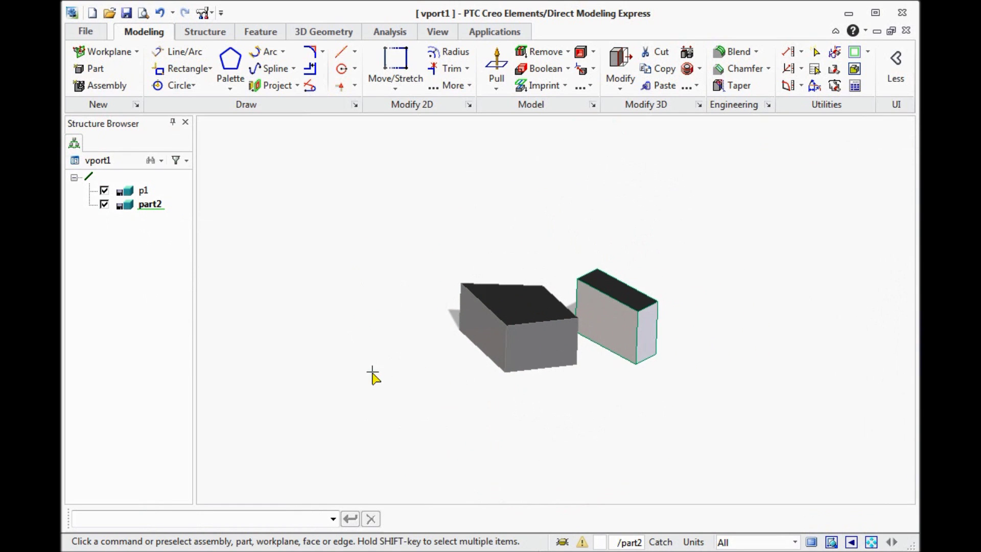
pyautogui.scroll(2, 559, 342)
pyautogui.scroll(2, 559, 342)
pyautogui.scroll(-3, 576, 329)
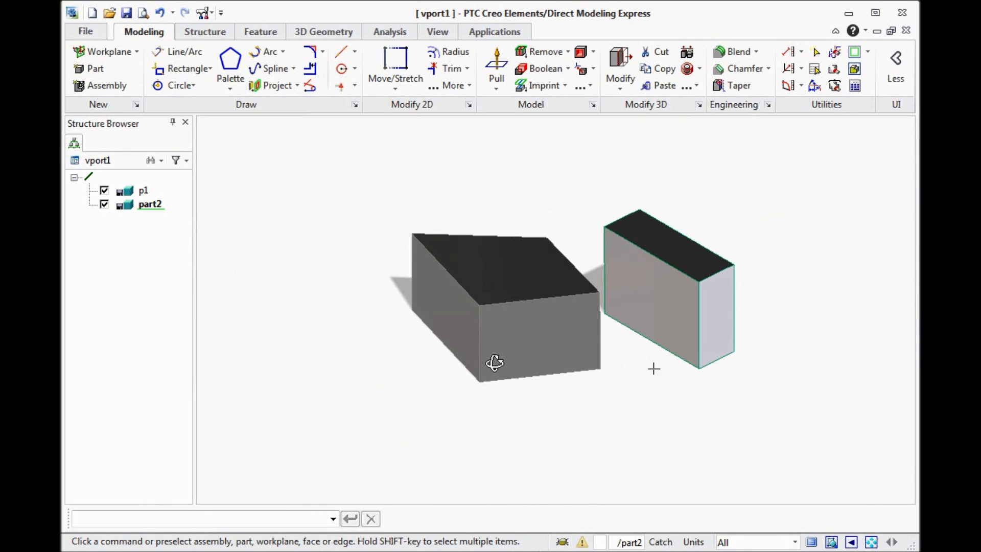
pyautogui.moveTo(664, 335); pyautogui.dragTo(409, 404, button='middle')
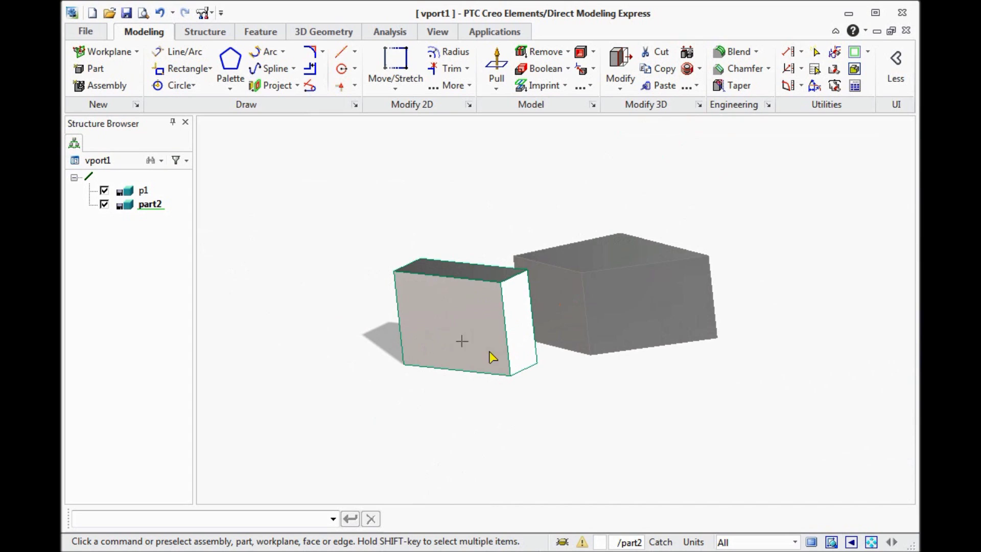
# - Create a new workplane on the large front face of part2 with its outline projected as construction geometry
pyautogui.click(462, 331)
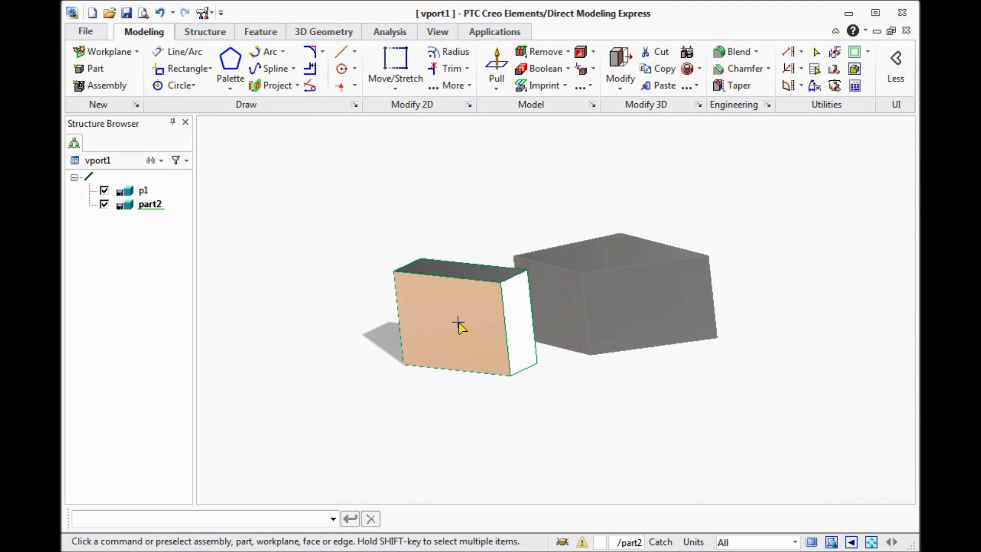
pyautogui.click(499, 304)
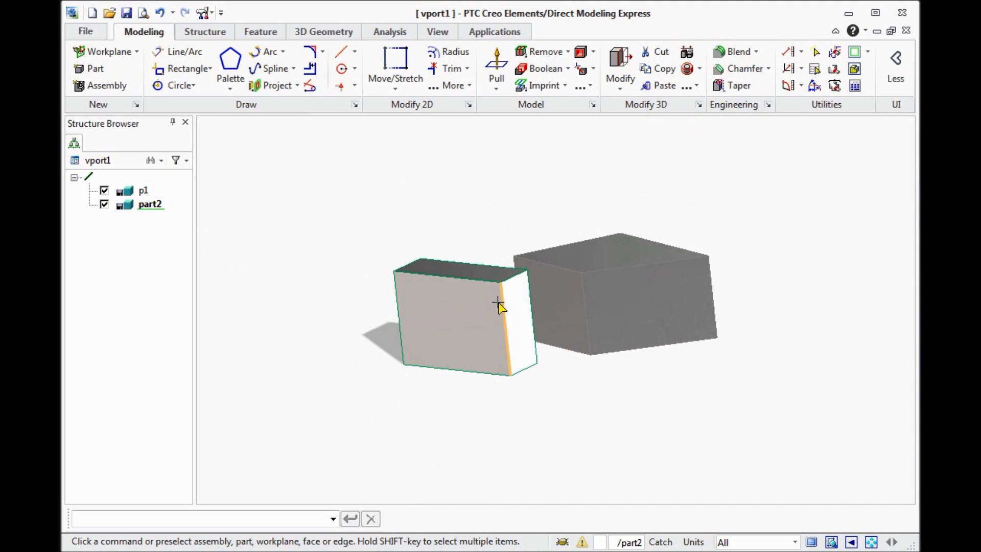
pyautogui.click(136, 52)
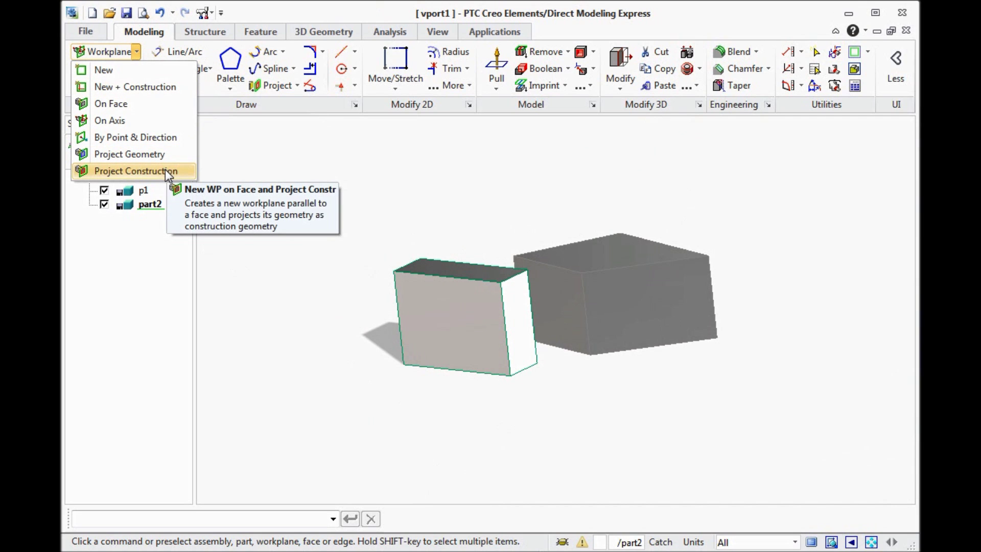
pyautogui.click(131, 170)
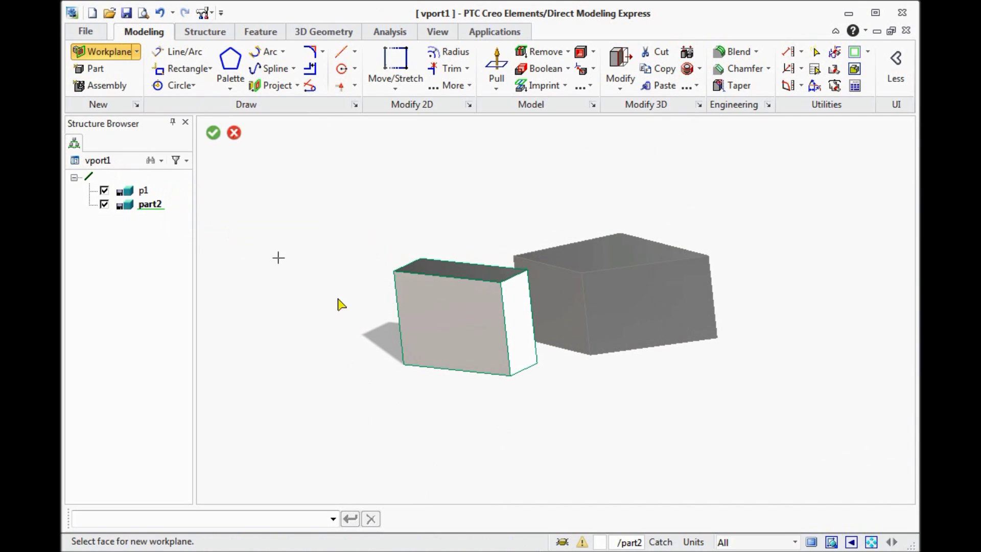
pyautogui.click(451, 335)
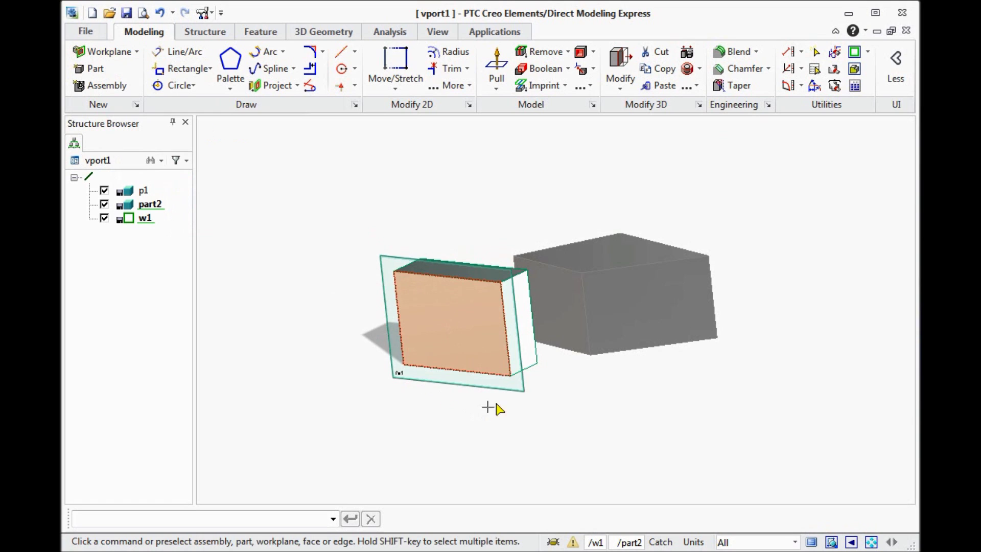
pyautogui.moveTo(522, 375)
pyautogui.mouseDown(button='middle')
pyautogui.moveTo(431, 390)
pyautogui.moveTo(392, 411)
pyautogui.moveTo(521, 363)
pyautogui.mouseUp(button='middle')
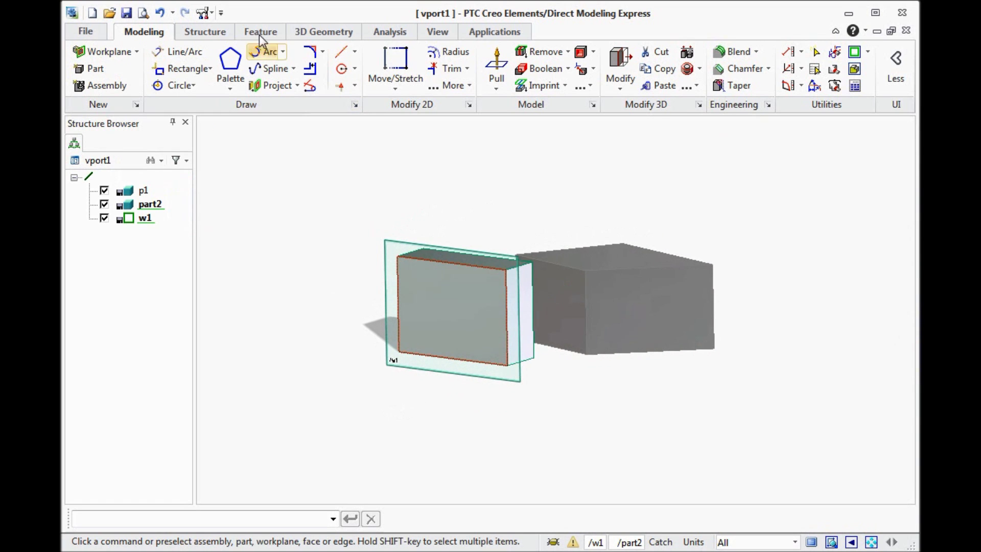
# - Sketch a circle near the middle of part2's front face on workplane w1
pyautogui.click(180, 88)
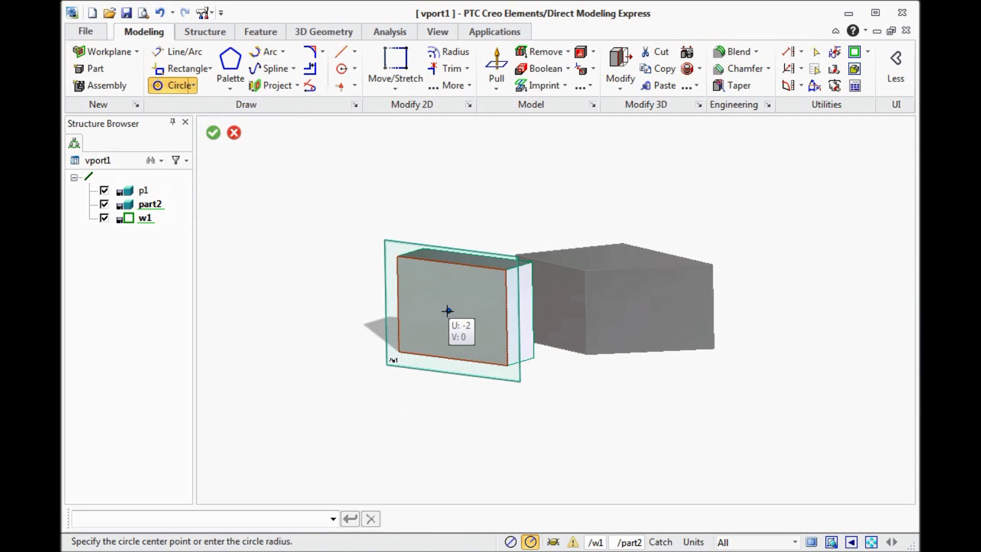
pyautogui.click(444, 308)
pyautogui.click(462, 322)
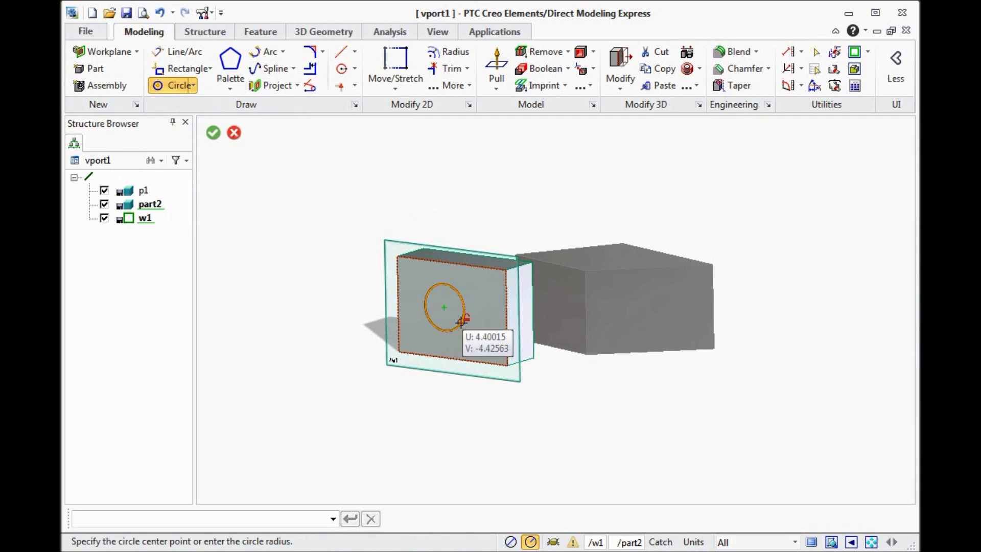
pyautogui.click(213, 133)
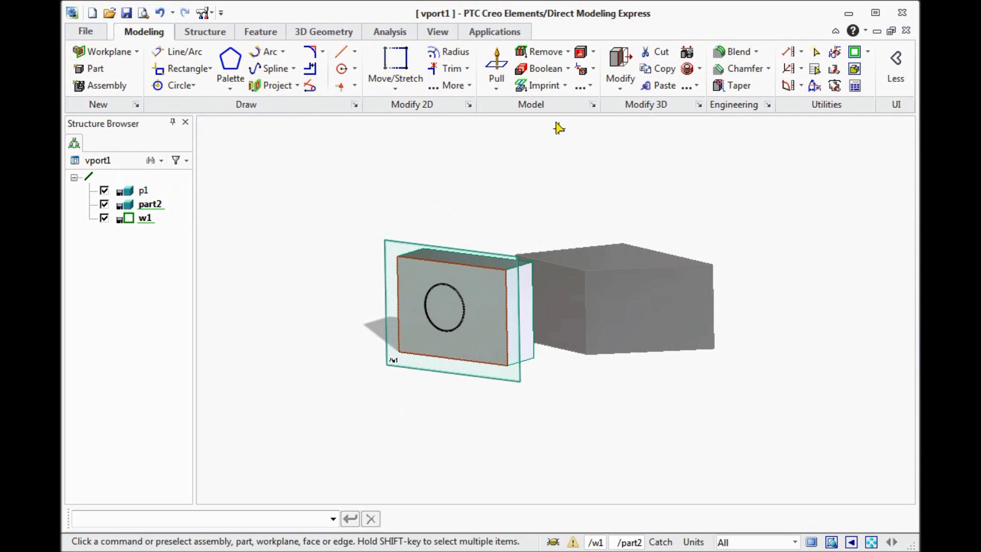
# - Try pulling the circle about 32 in the +w direction as a cylinder on part2, and undo the pull
pyautogui.click(496, 62)
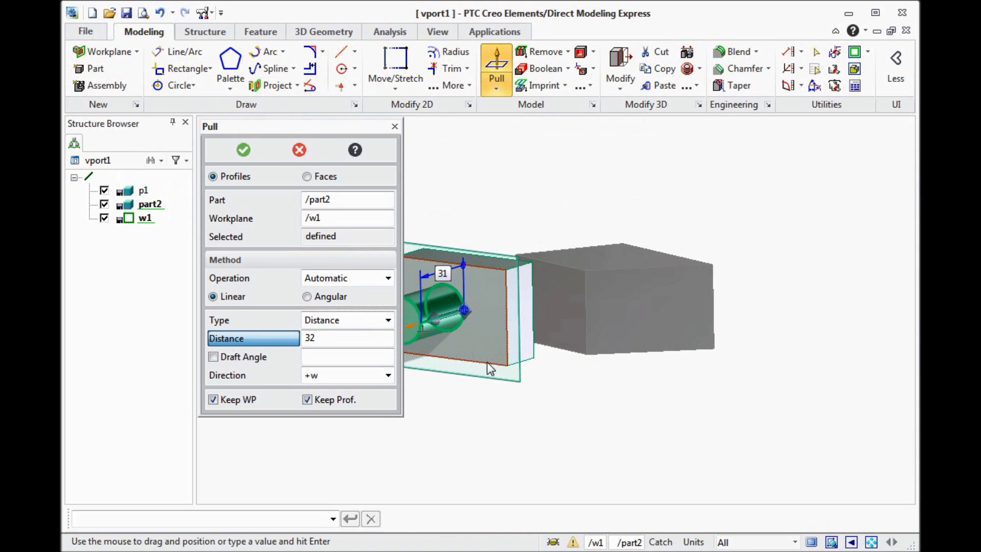
pyautogui.click(423, 330)
pyautogui.moveTo(423, 330); pyautogui.dragTo(475, 378, button='middle')
pyautogui.click(243, 150)
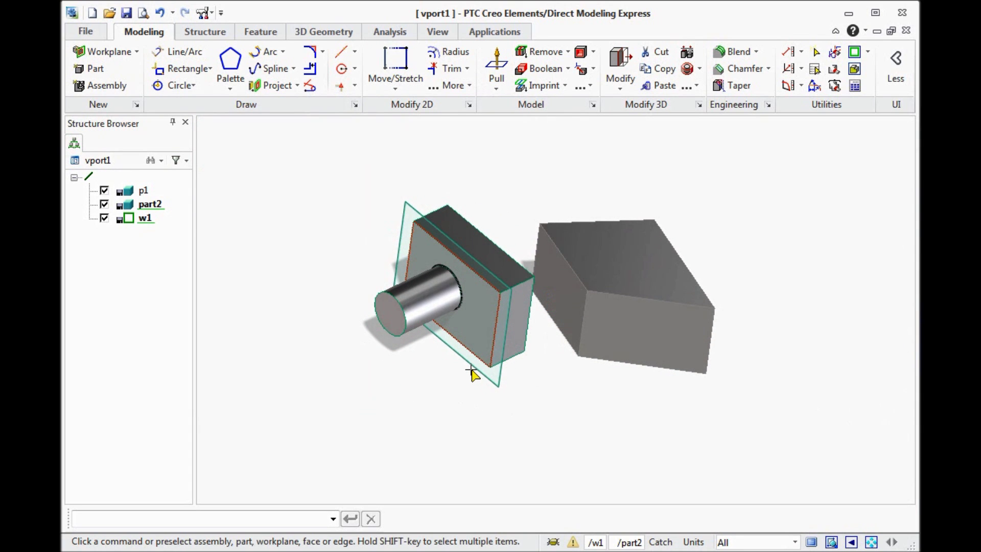
pyautogui.hotkey('ctrl', 'z')
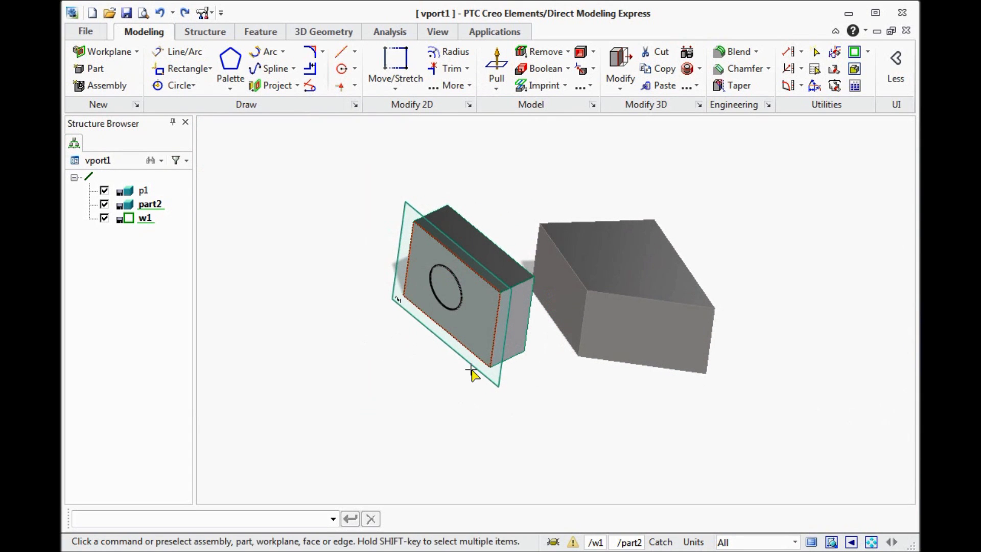
# - Cut a hole through part2 by pulling the circle about -171 along +w with the Remove Material operation
pyautogui.click(499, 60)
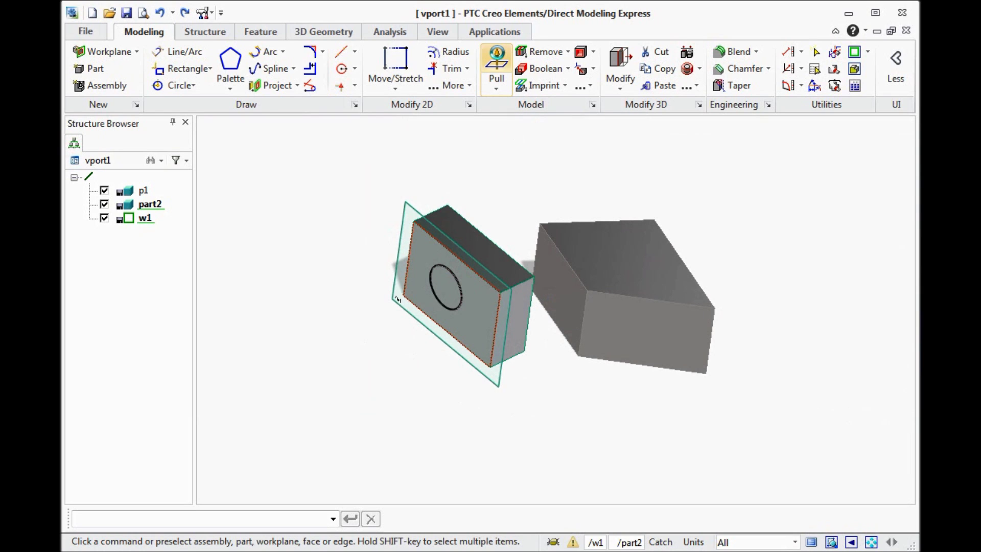
pyautogui.moveTo(463, 305); pyautogui.dragTo(517, 244)
pyautogui.moveTo(591, 385); pyautogui.dragTo(638, 367, button='middle')
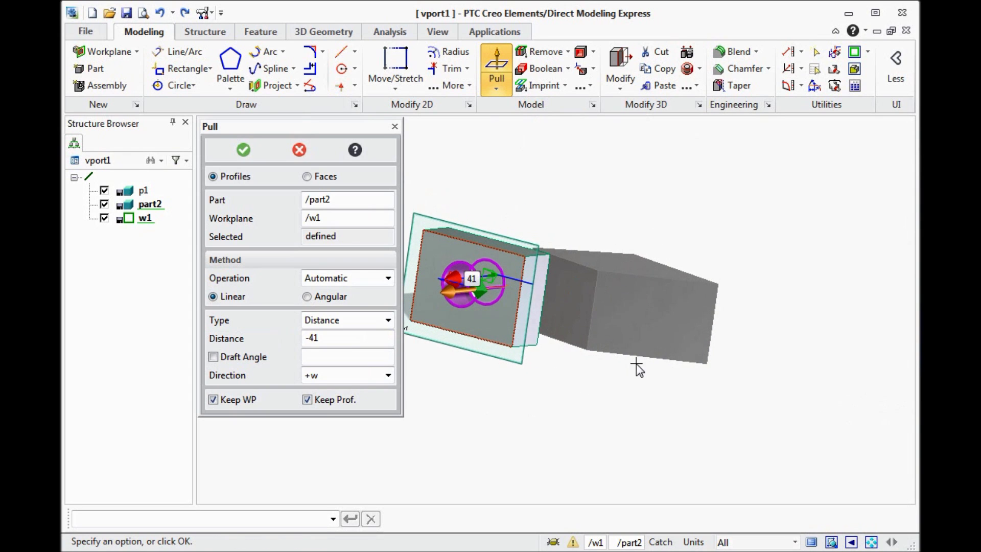
pyautogui.click(389, 278)
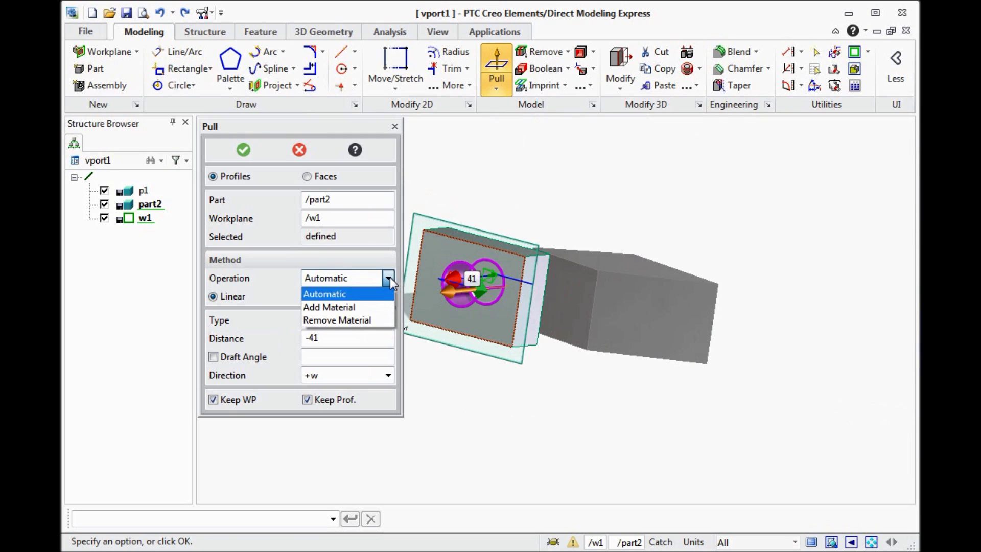
pyautogui.click(368, 321)
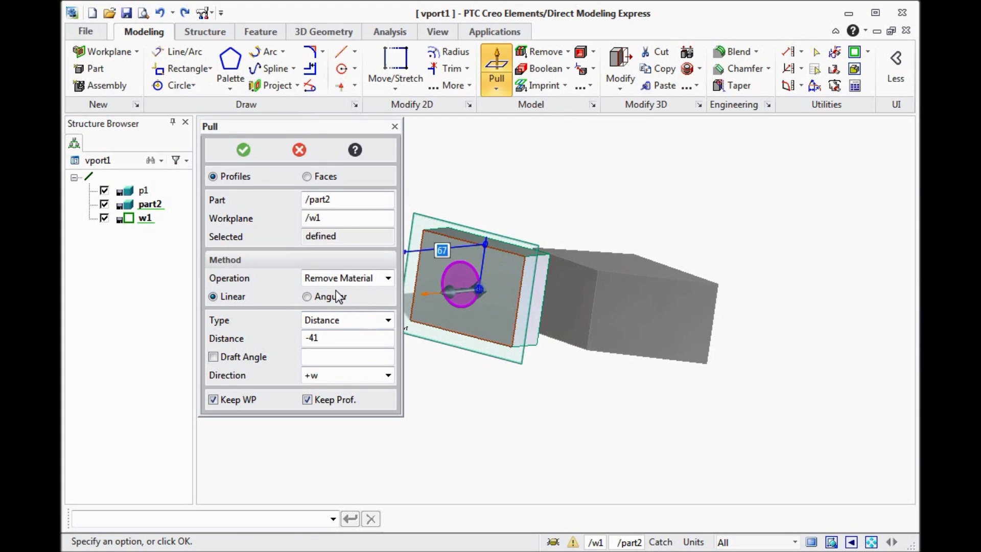
pyautogui.moveTo(510, 278); pyautogui.dragTo(560, 289)
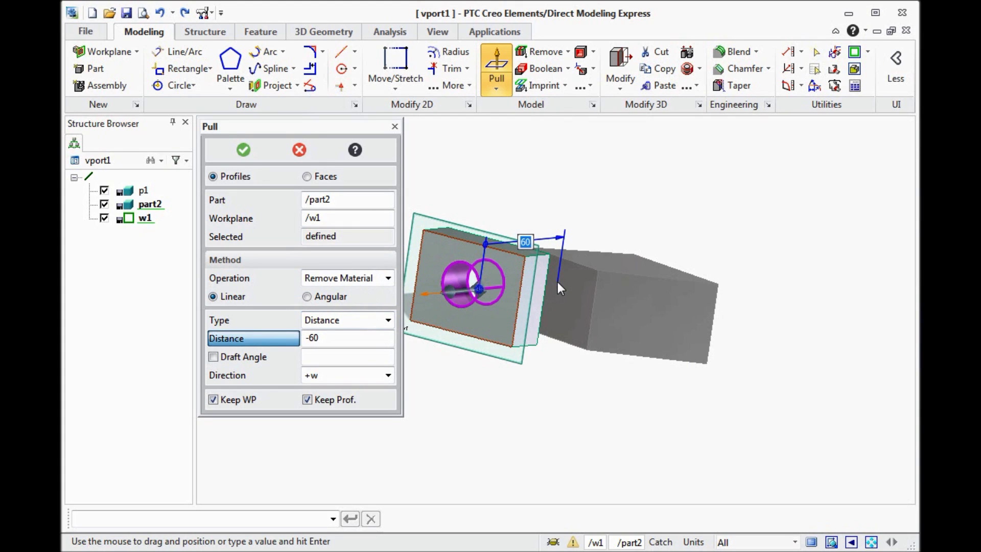
pyautogui.click(561, 289)
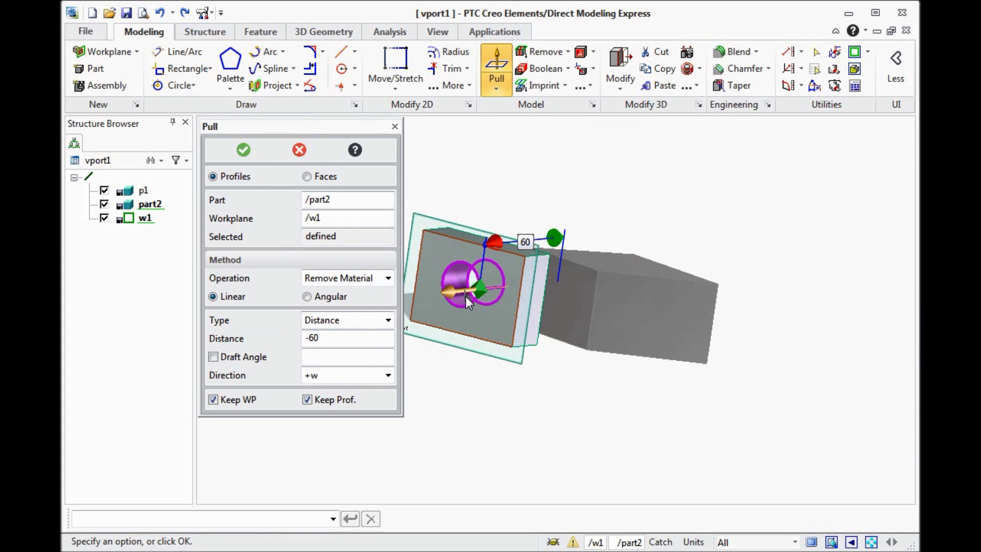
pyautogui.moveTo(554, 237); pyautogui.dragTo(726, 369)
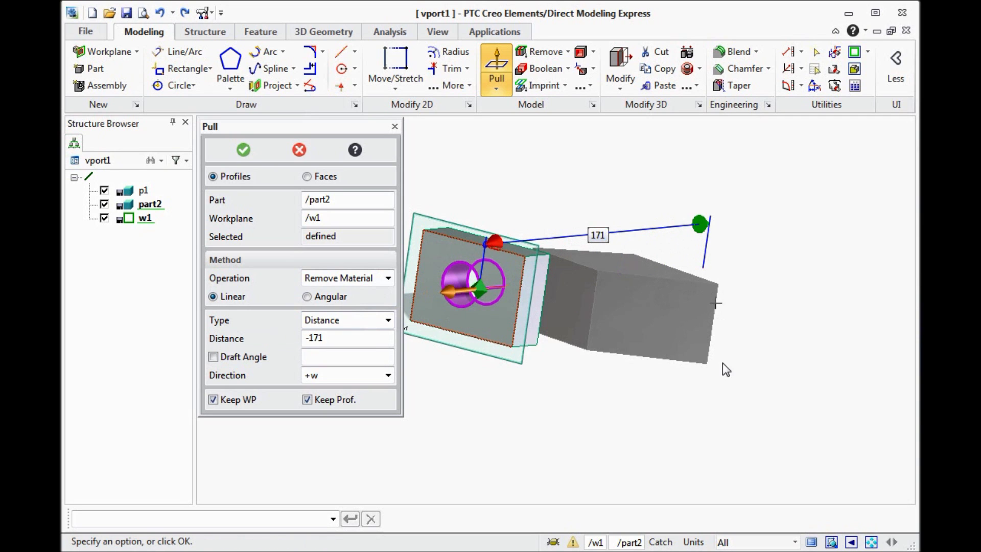
pyautogui.moveTo(725, 369); pyautogui.dragTo(556, 239, button='middle')
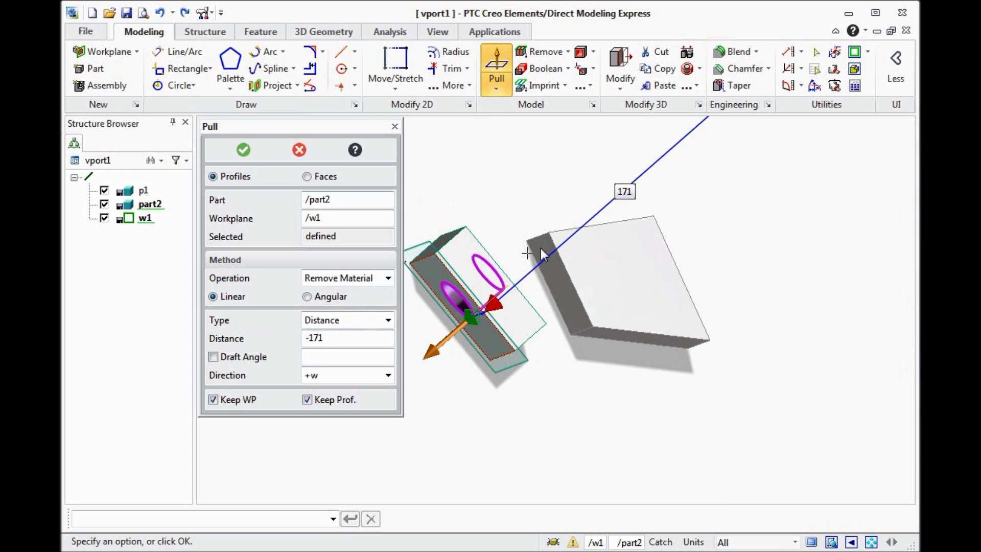
pyautogui.moveTo(611, 349); pyautogui.dragTo(650, 324, button='middle')
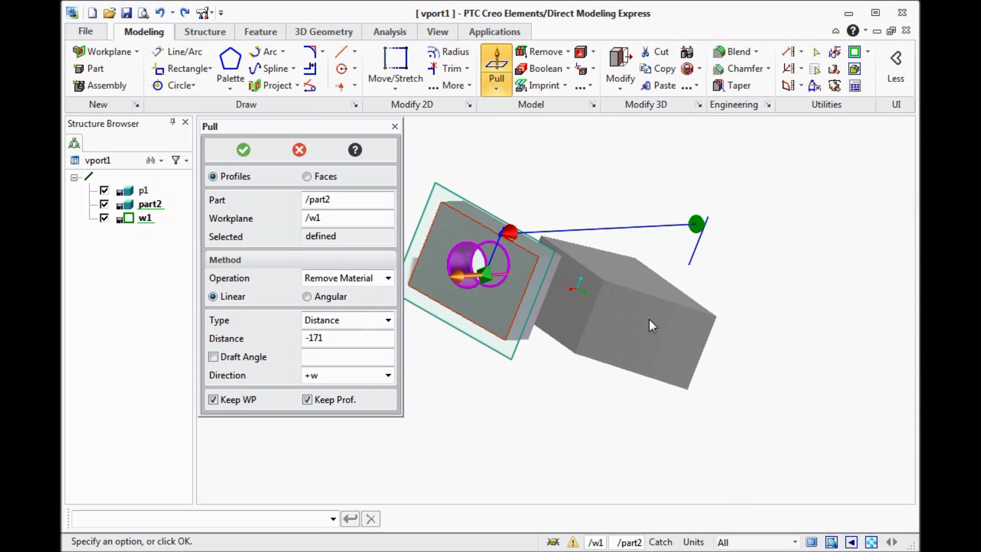
pyautogui.click(243, 150)
# - Hide workplane w1
pyautogui.moveTo(548, 358); pyautogui.dragTo(407, 320, button='middle')
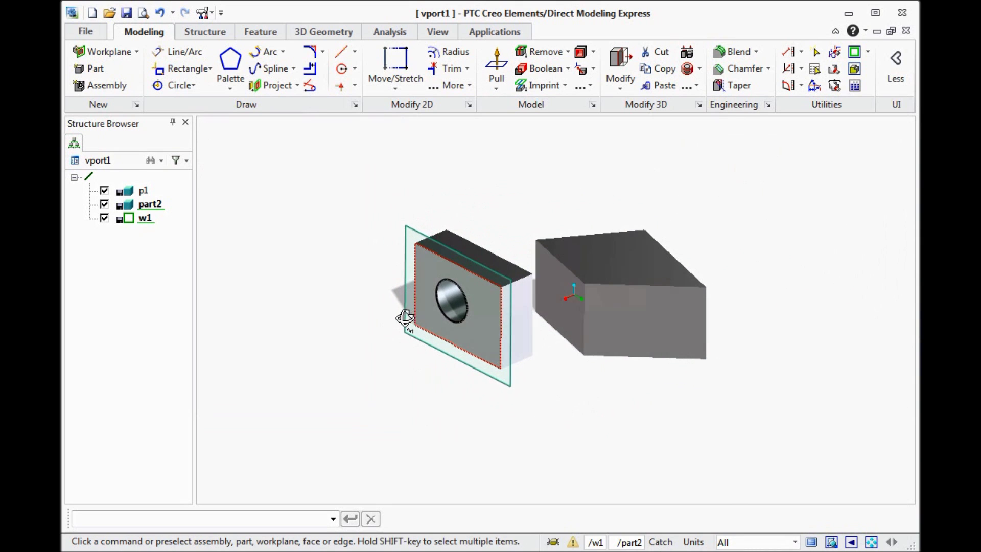
pyautogui.click(104, 219)
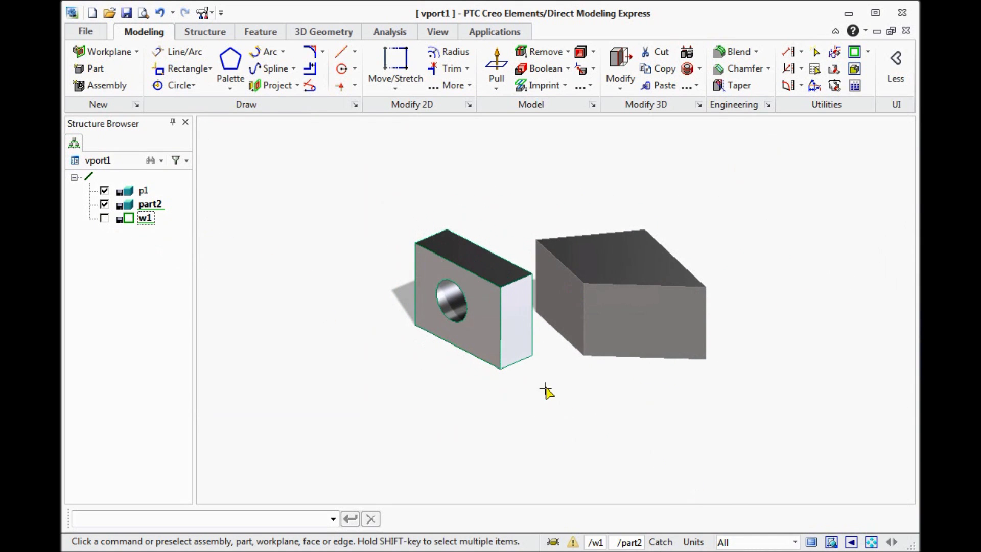
pyautogui.click(361, 287)
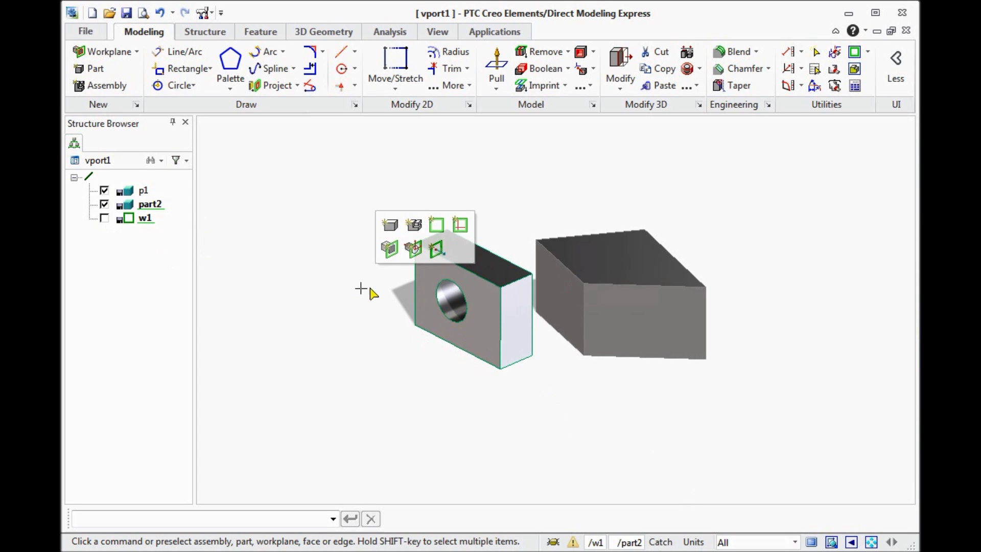
# - Move part2's narrow side face nearest p1 inward by 10 to shorten the block
pyautogui.scroll(-3, 370, 291)
pyautogui.scroll(5, 407, 300)
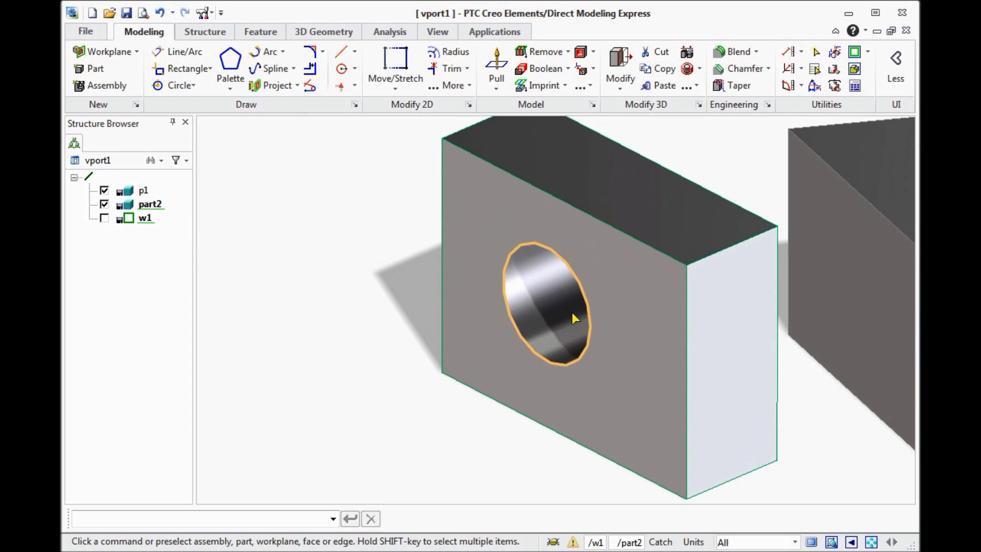
pyautogui.click(740, 348)
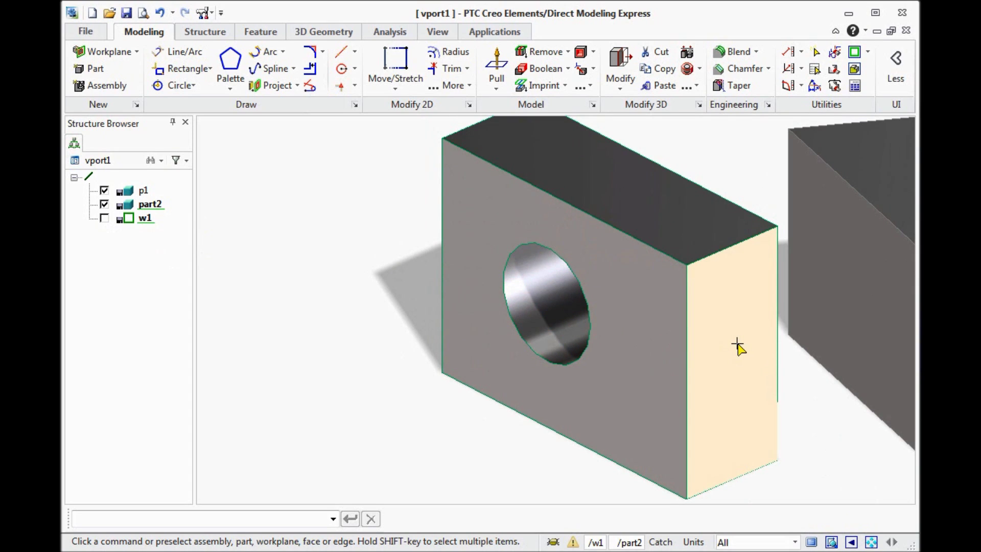
pyautogui.click(739, 347)
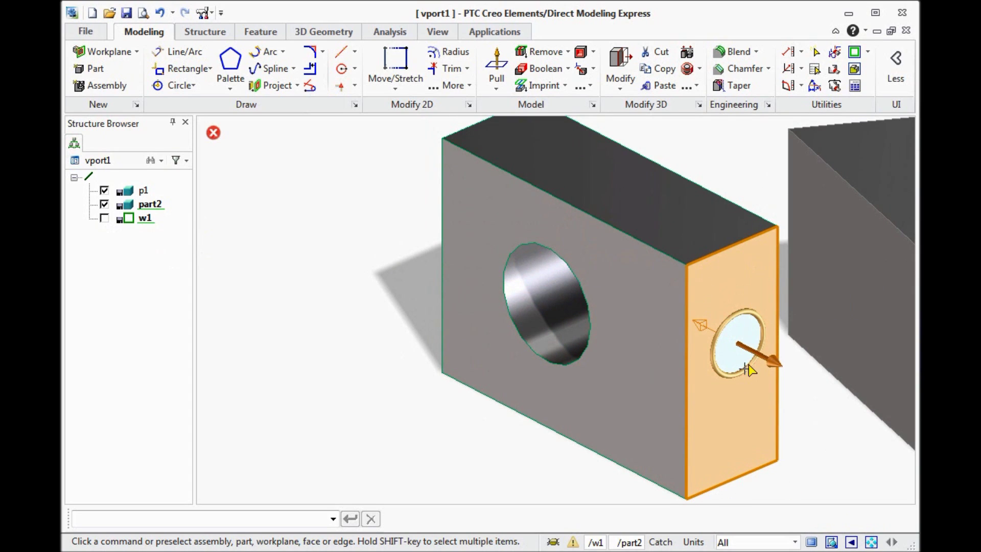
pyautogui.moveTo(748, 369); pyautogui.dragTo(694, 335)
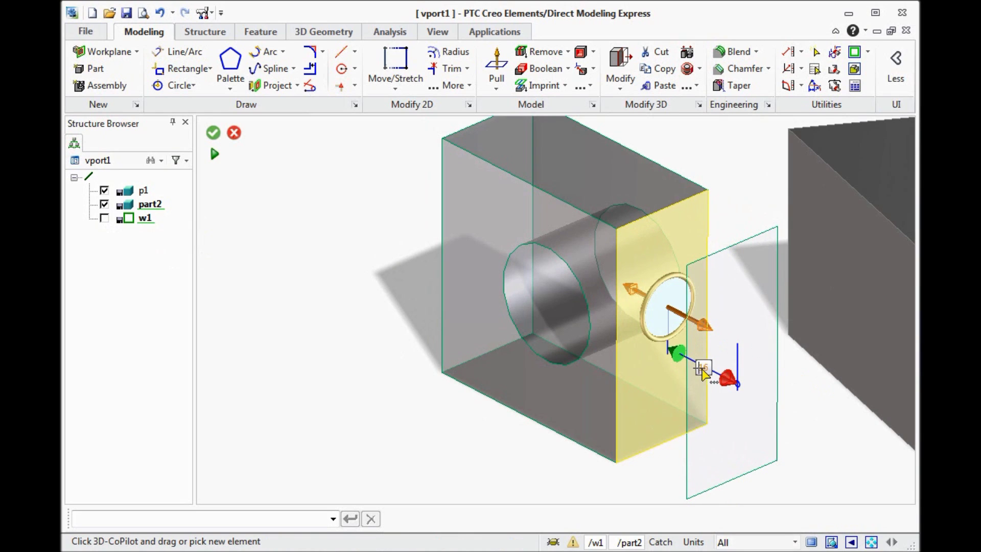
pyautogui.click(703, 368)
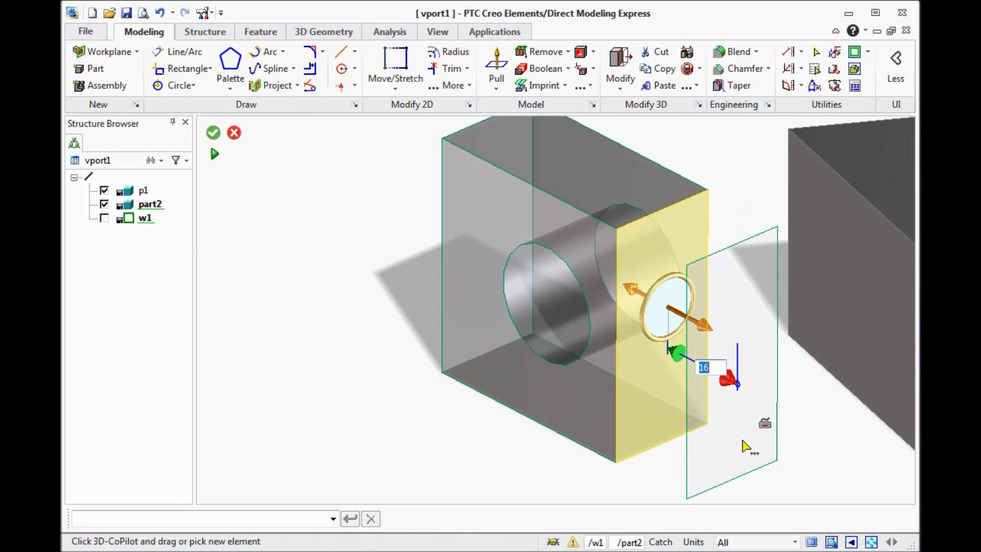
pyautogui.write('10')
pyautogui.press('Return')
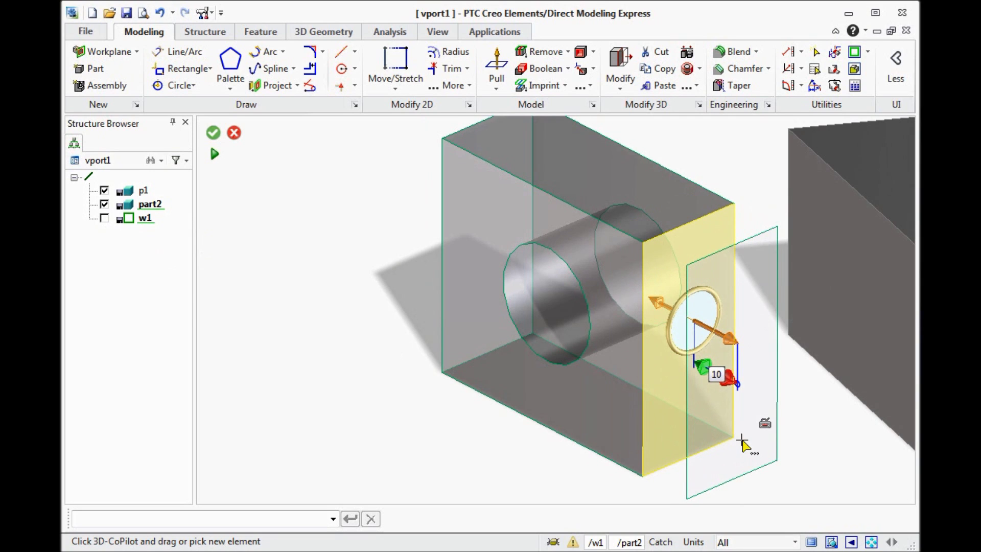
pyautogui.click(213, 133)
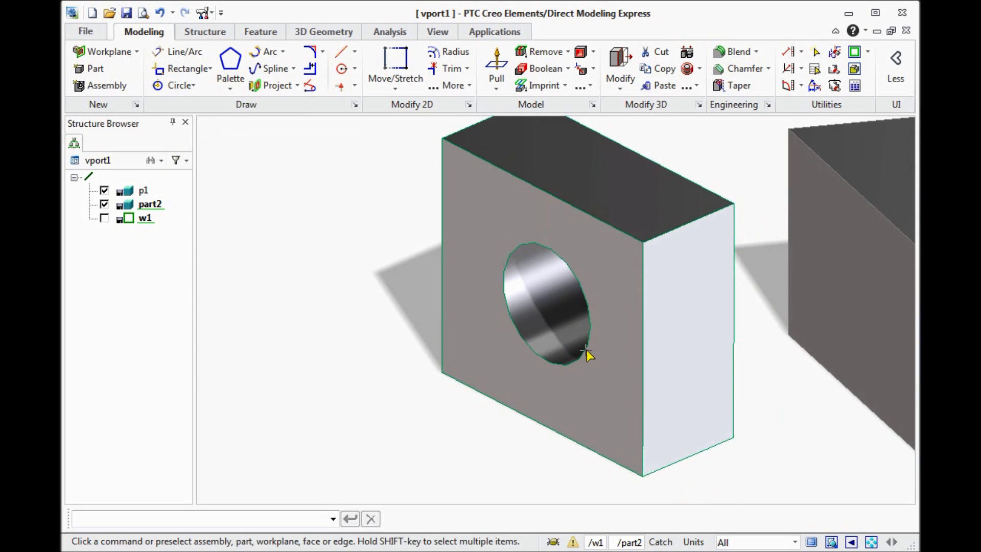
# - Shrink the through hole in part2 to about half its diameter by modifying its cylindrical face
pyautogui.click(552, 309)
pyautogui.moveTo(559, 303); pyautogui.dragTo(571, 306)
pyautogui.click(220, 132)
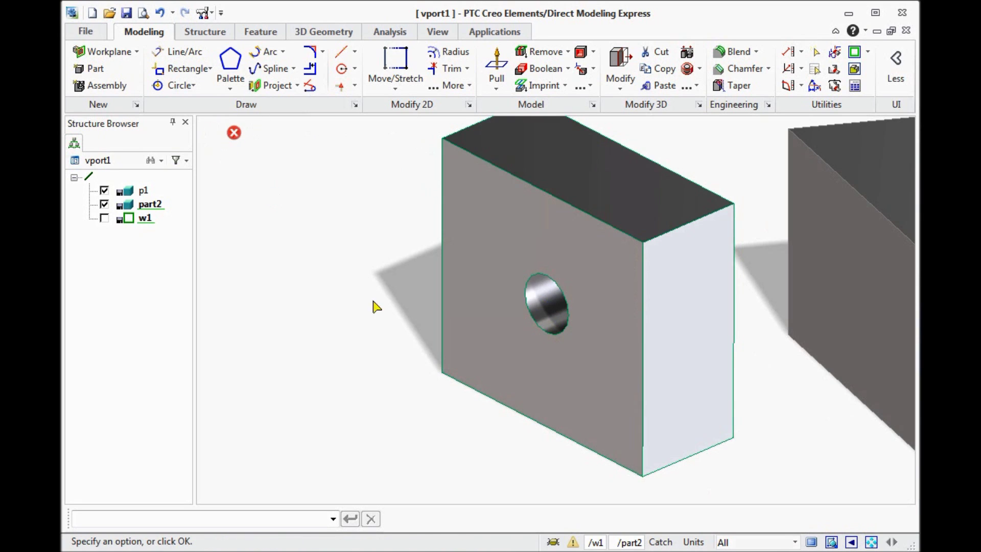
# - Move the side face of p1 that faces part2 outward toward part2
pyautogui.click(830, 310)
pyautogui.moveTo(832, 308); pyautogui.dragTo(764, 341)
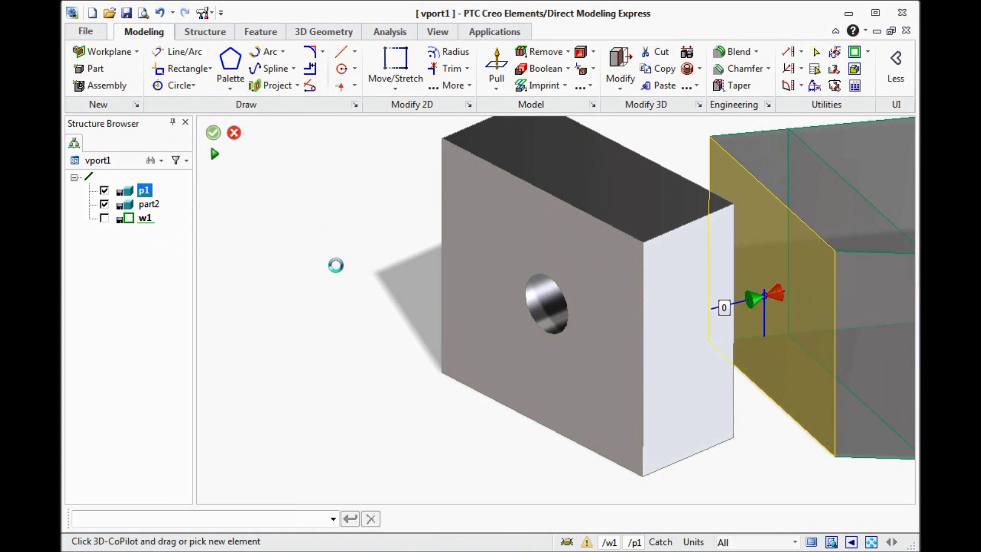
pyautogui.click(210, 140)
# - Delete part p1 from the model
pyautogui.scroll(-5, 381, 334)
pyautogui.moveTo(567, 397)
pyautogui.mouseDown(button='middle')
pyautogui.moveTo(581, 493)
pyautogui.moveTo(561, 387)
pyautogui.mouseUp(button='middle')
pyautogui.rightClick(145, 193)
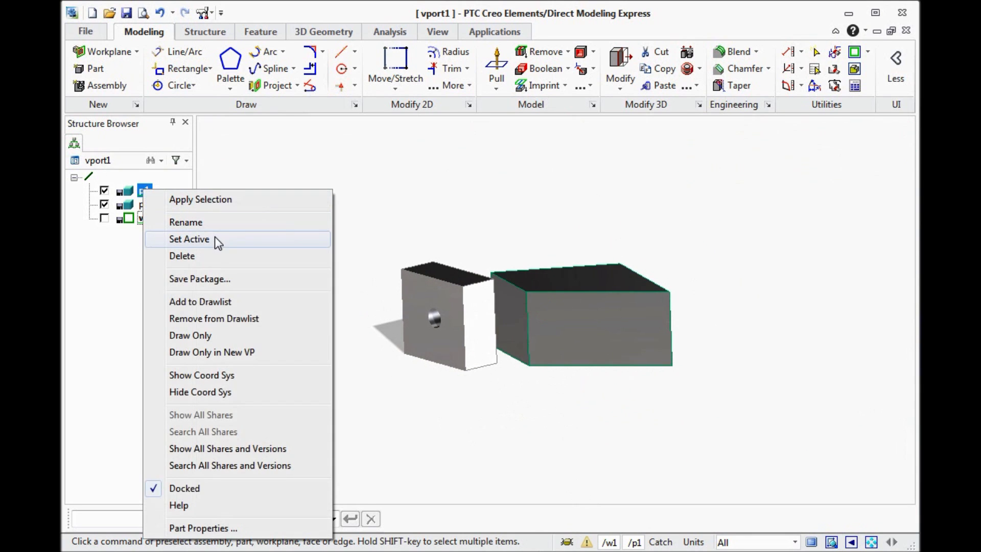
pyautogui.click(210, 258)
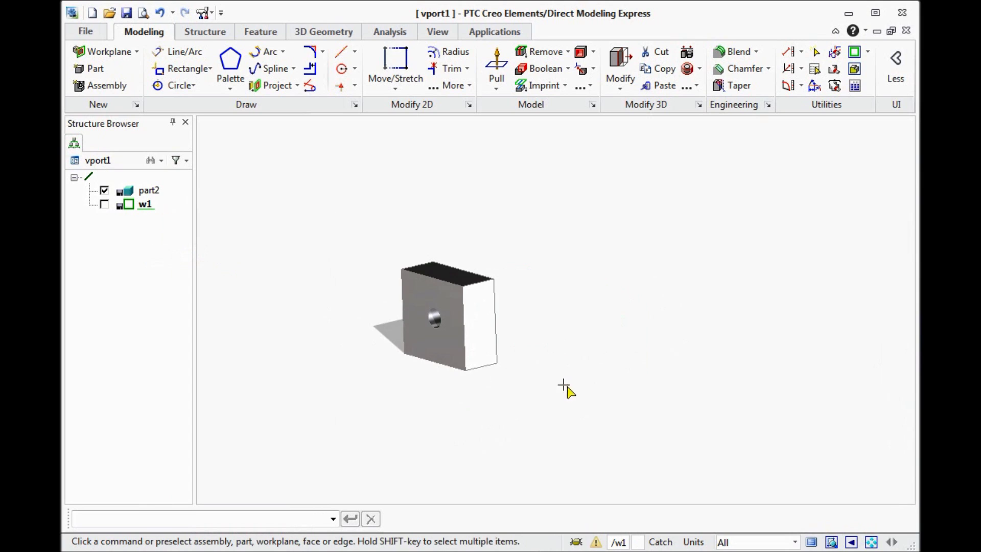
# - Save all objects, part2 and workplane w1, to the projects folder as a package file (*.pk2) named project1
pyautogui.moveTo(565, 389); pyautogui.dragTo(428, 361, button='middle')
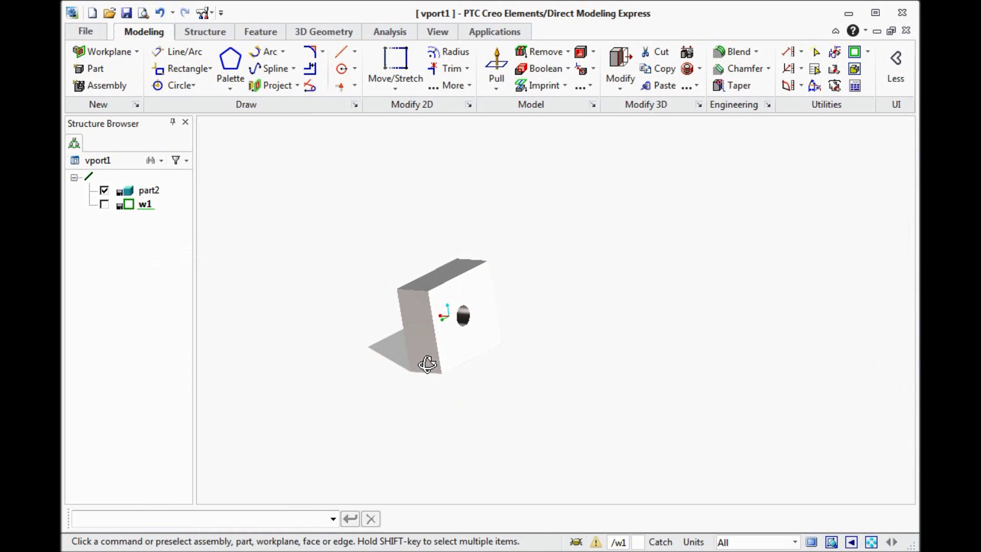
pyautogui.click(127, 11)
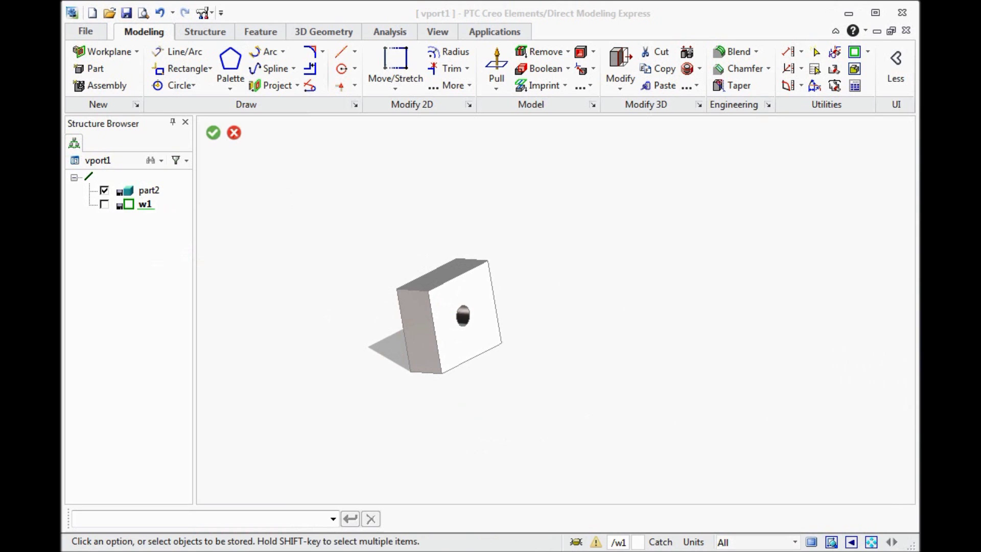
pyautogui.moveTo(571, 229); pyautogui.dragTo(700, 28)
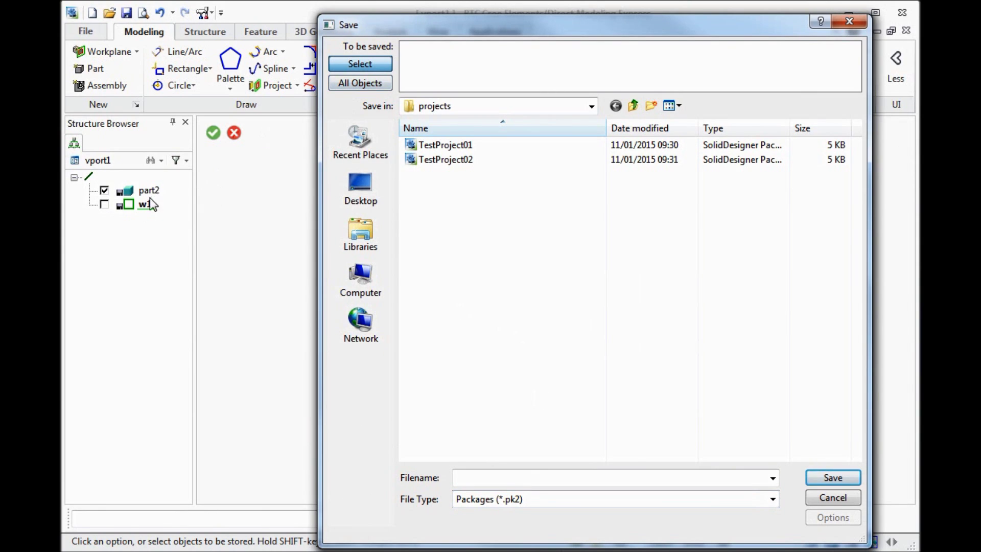
pyautogui.click(360, 83)
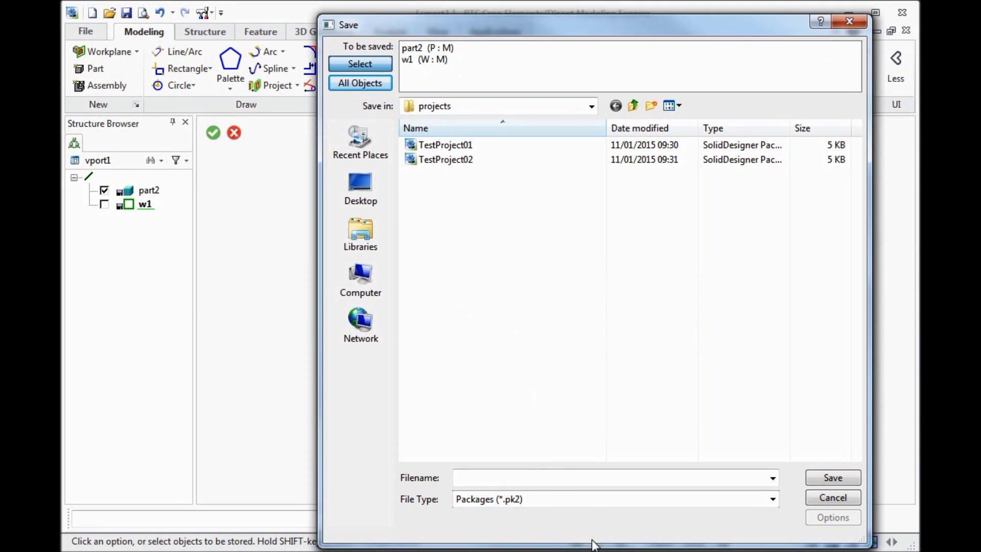
pyautogui.click(565, 481)
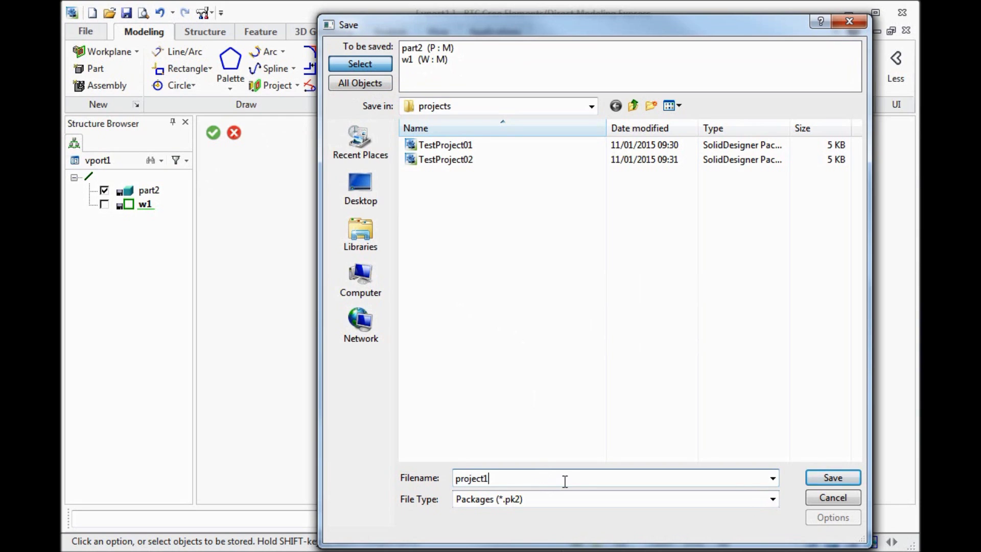
pyautogui.write('project1')
pyautogui.click(810, 479)
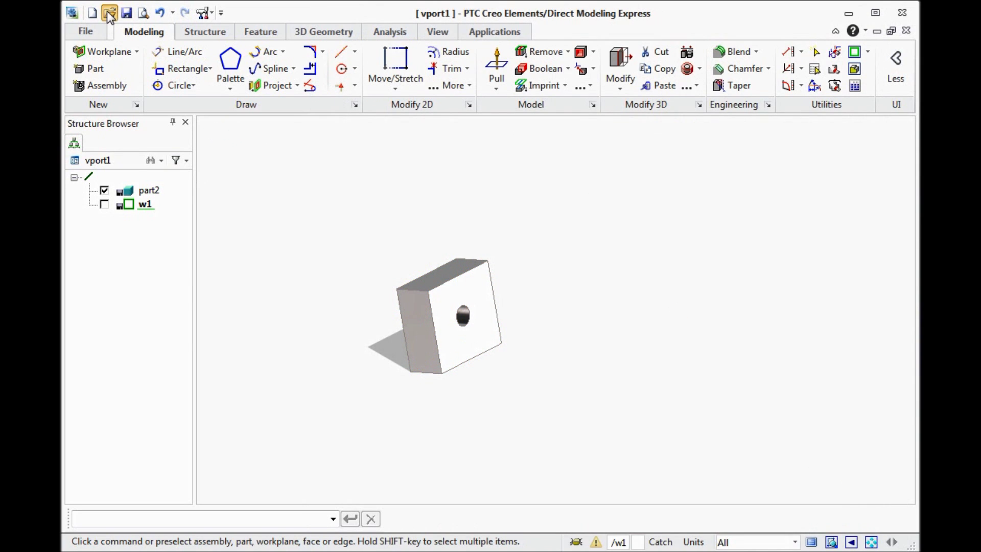
# - Load the saved project1 file from the projects folder, using the file type Packages (*.pk2)
pyautogui.click(110, 13)
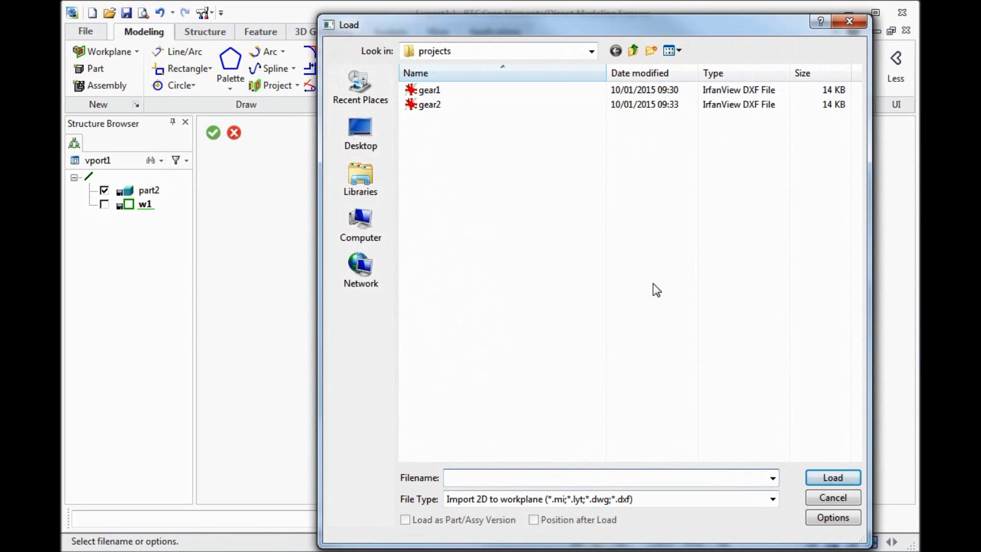
pyautogui.click(772, 500)
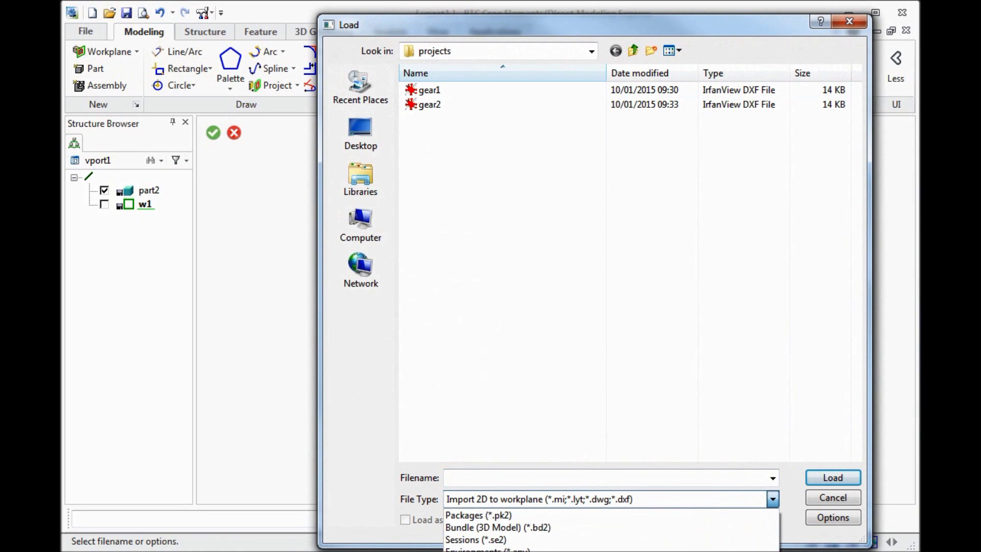
pyautogui.click(519, 515)
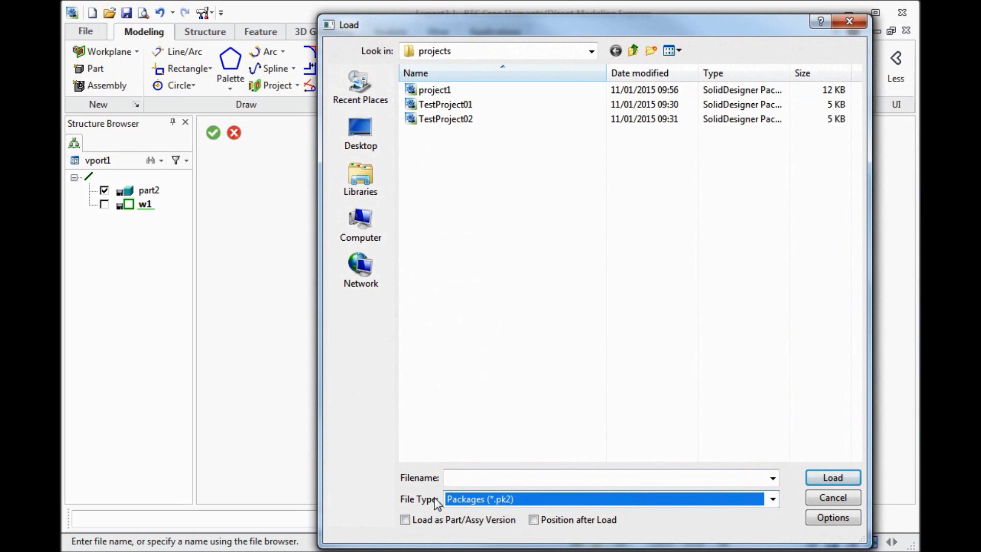
pyautogui.click(429, 90)
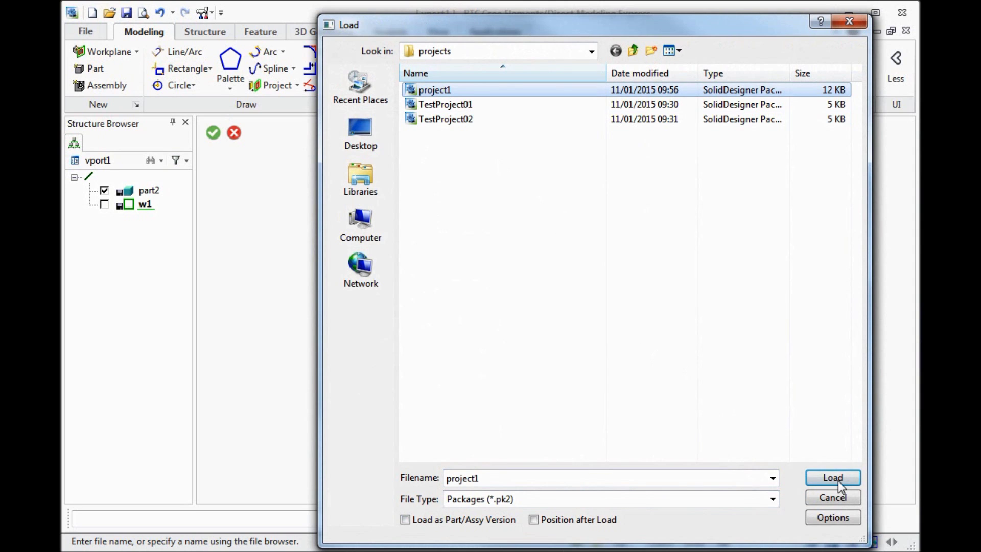